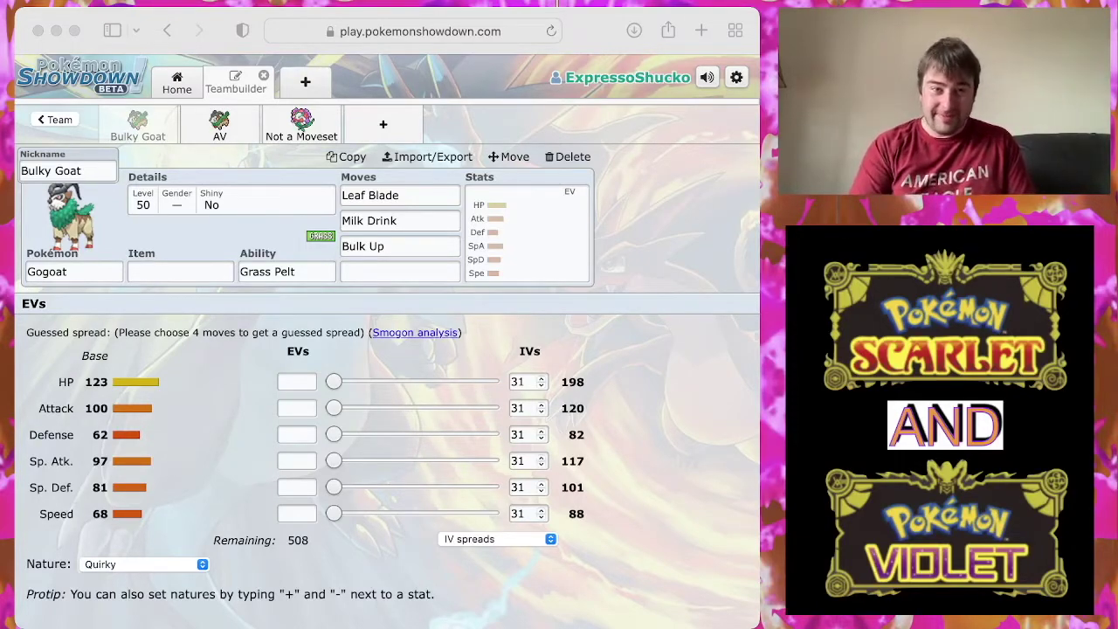
# Step: Review Gogoat's available abilities and keep Grass Pelt selected
pyautogui.press('super+Tab')
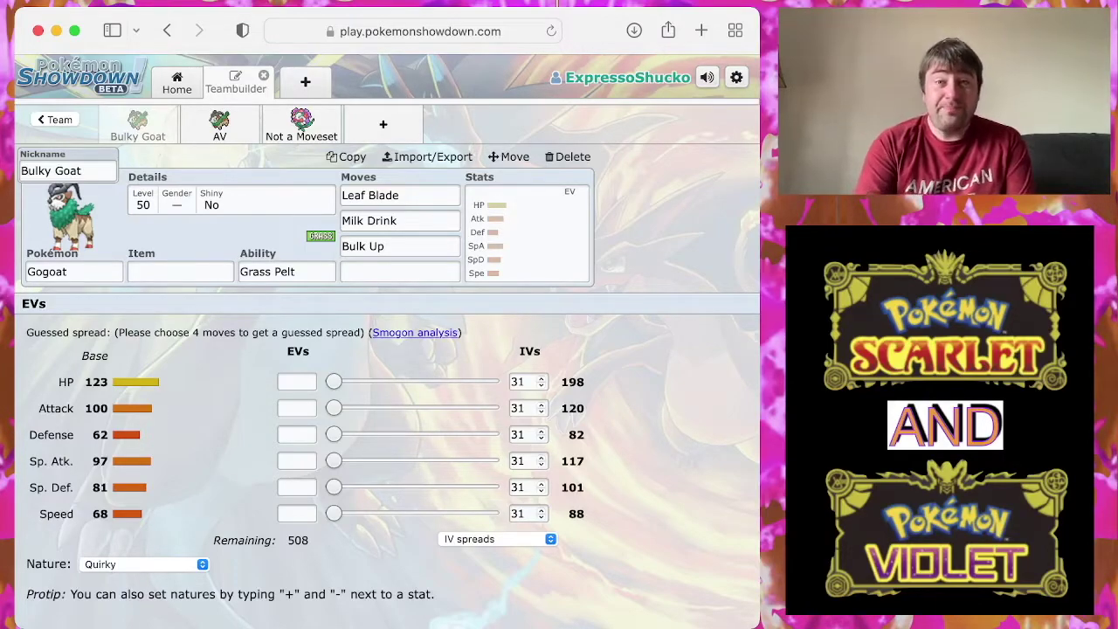
pyautogui.click(286, 272)
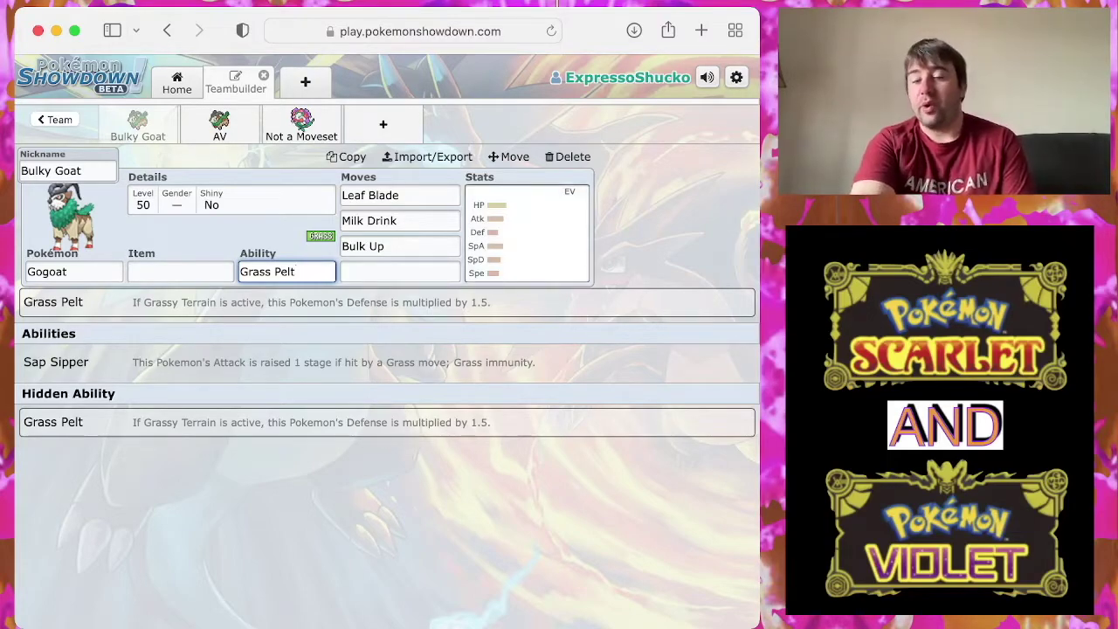
pyautogui.press('Return')
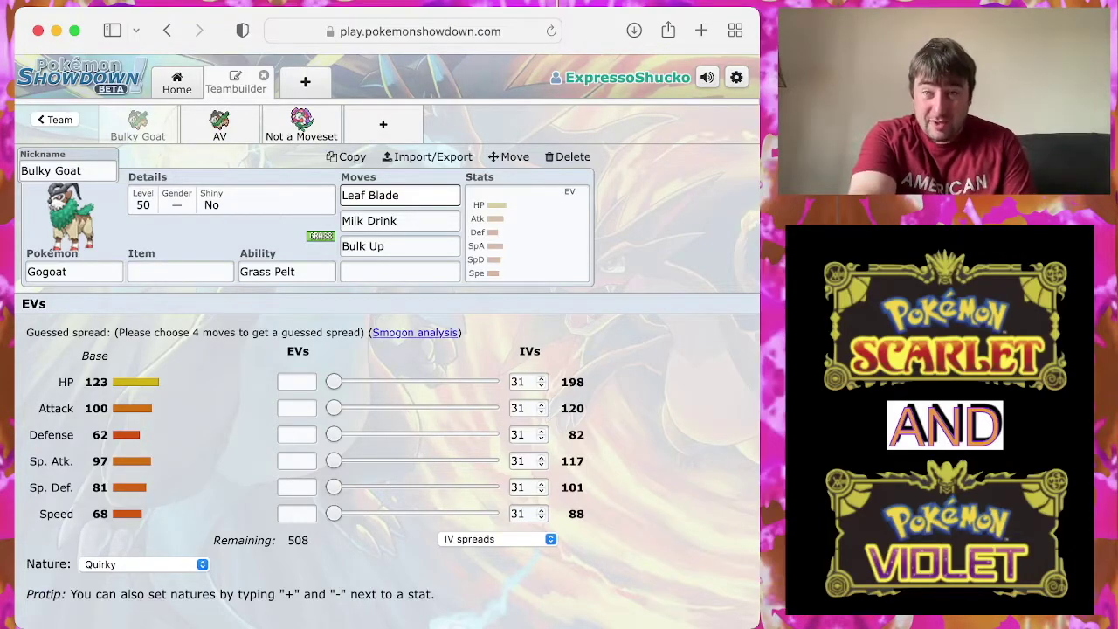
# Step: Replace Leaf Blade with Horn Leech as Gogoat's first move
pyautogui.click(401, 194)
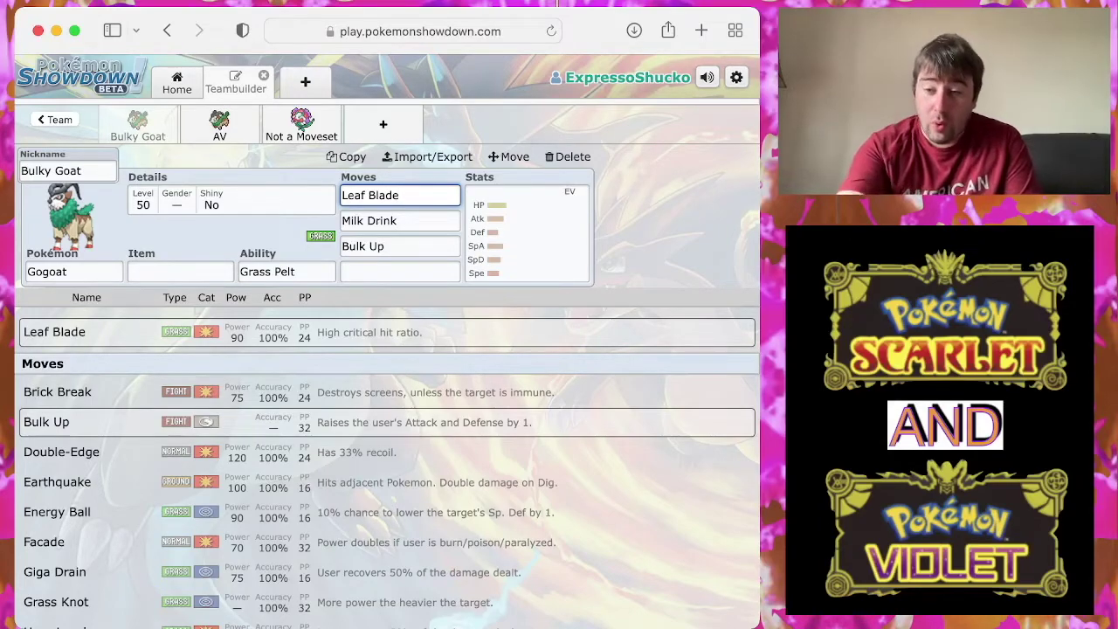
pyautogui.press('BackSpace')
pyautogui.press('BackSpace')
pyautogui.press('BackSpace')
pyautogui.press('BackSpace')
pyautogui.press('BackSpace')
pyautogui.press('BackSpace')
pyautogui.press('BackSpace')
pyautogui.press('BackSpace')
pyautogui.press('BackSpace')
pyautogui.press('BackSpace')
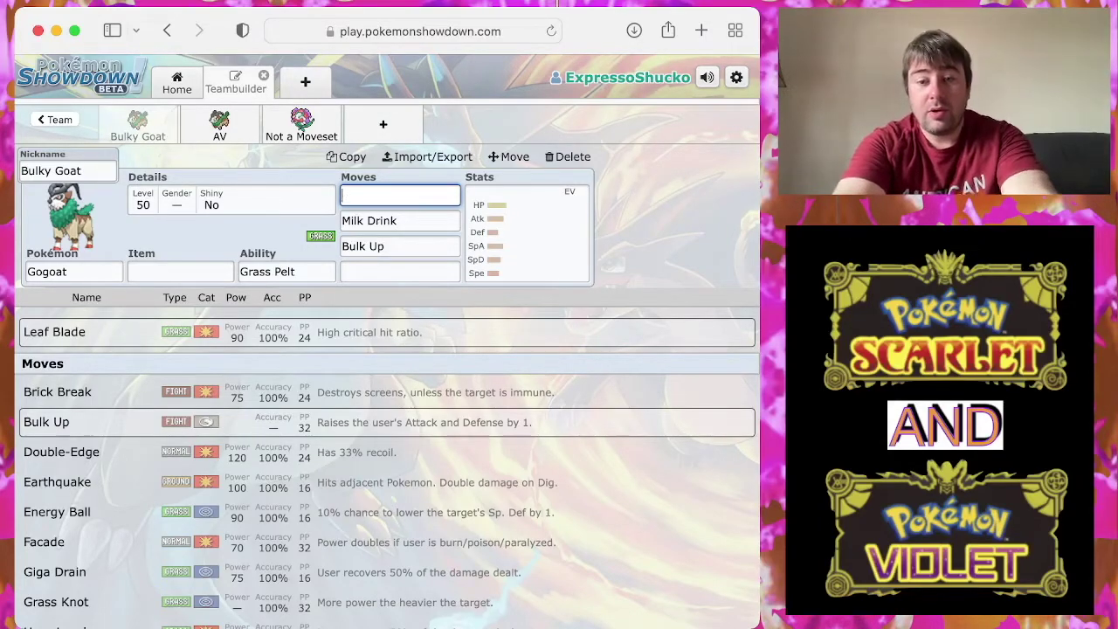
pyautogui.write('horn')
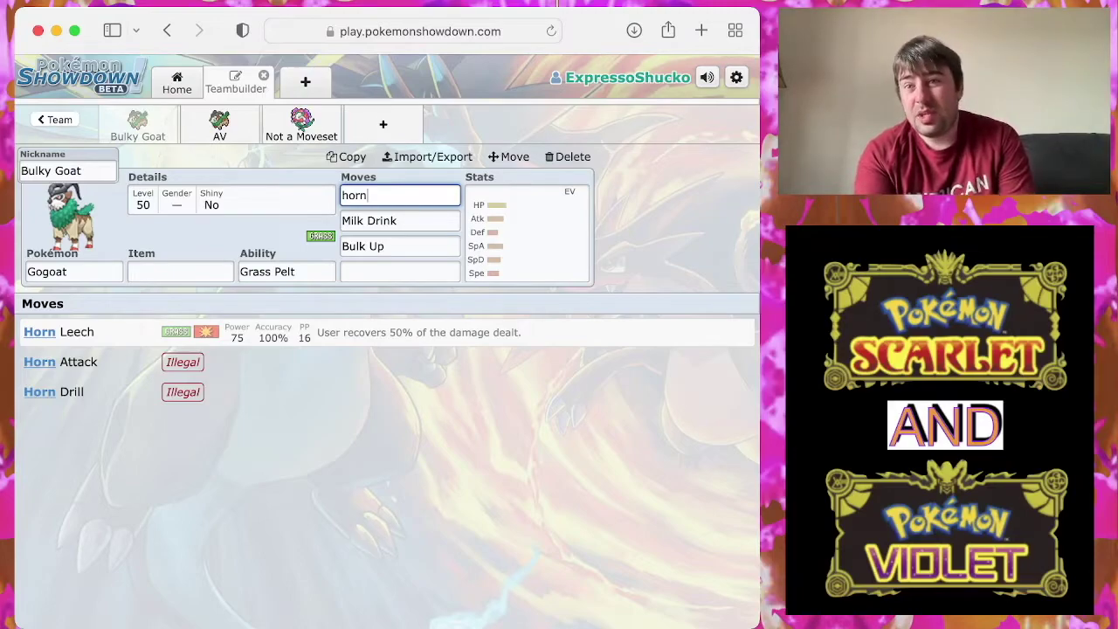
pyautogui.press('Return')
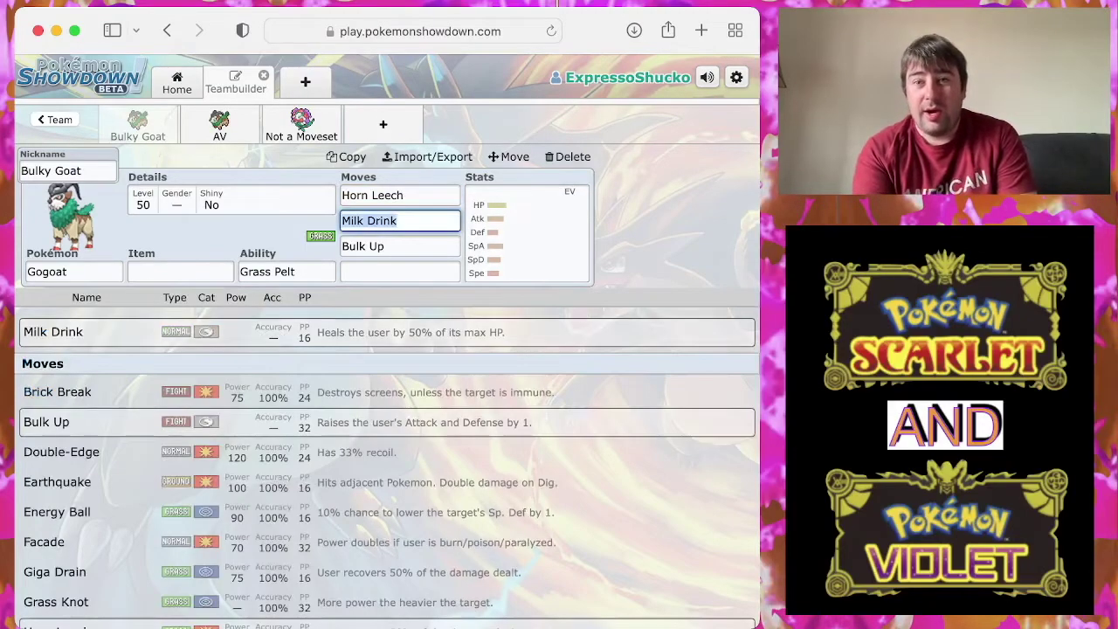
# Step: Check the descriptions of Gogoat's Bulk Up and Milk Drink moves and return to its EVs
pyautogui.click(386, 247)
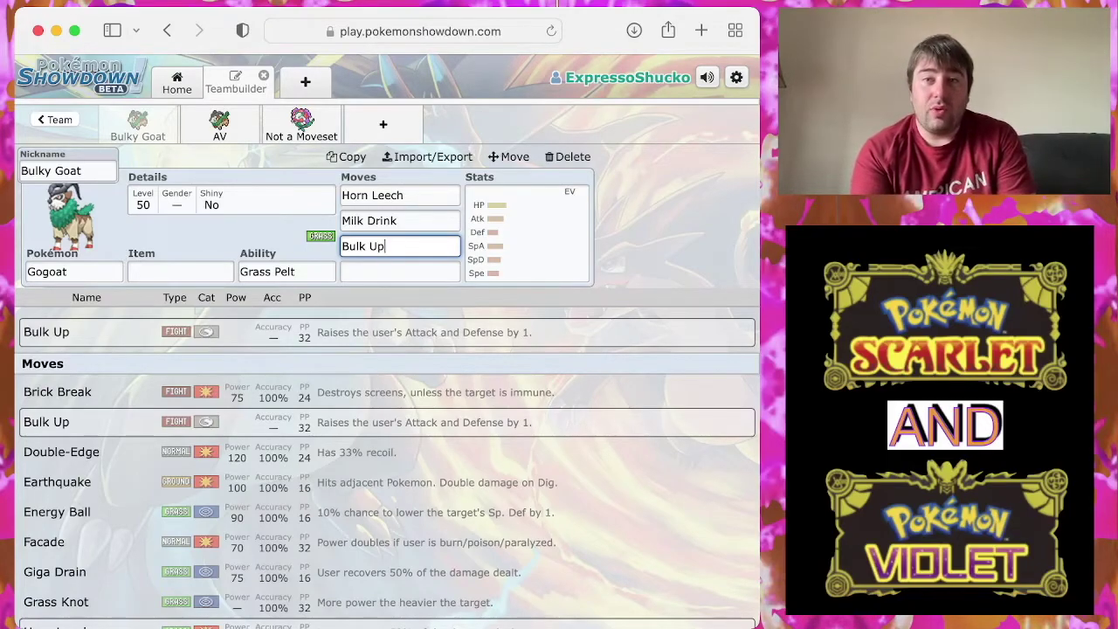
pyautogui.click(527, 234)
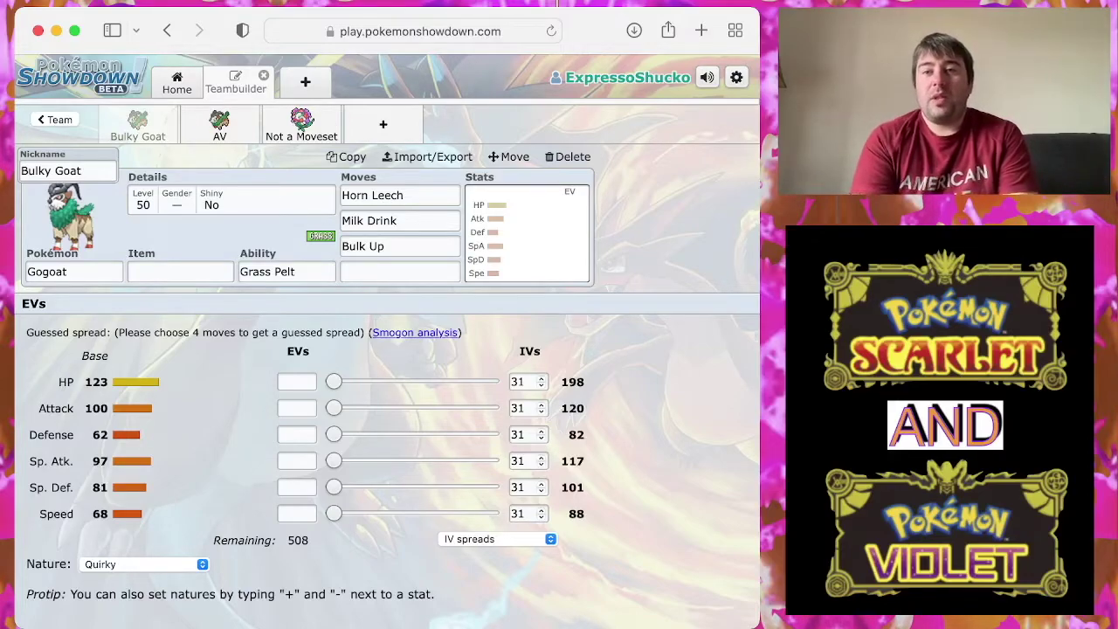
pyautogui.click(399, 220)
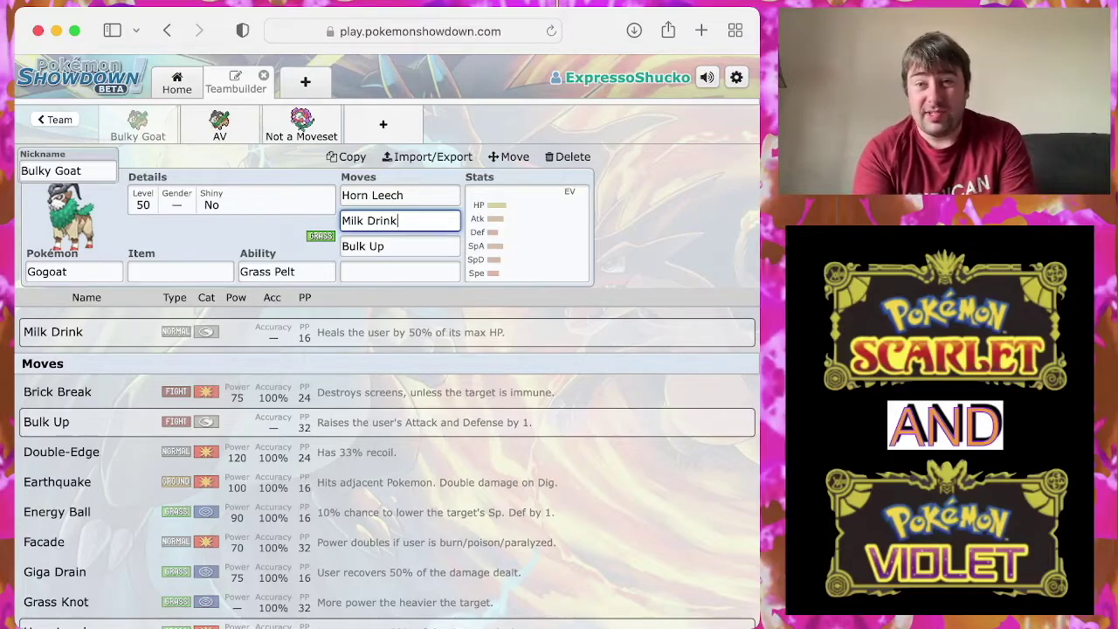
pyautogui.click(527, 234)
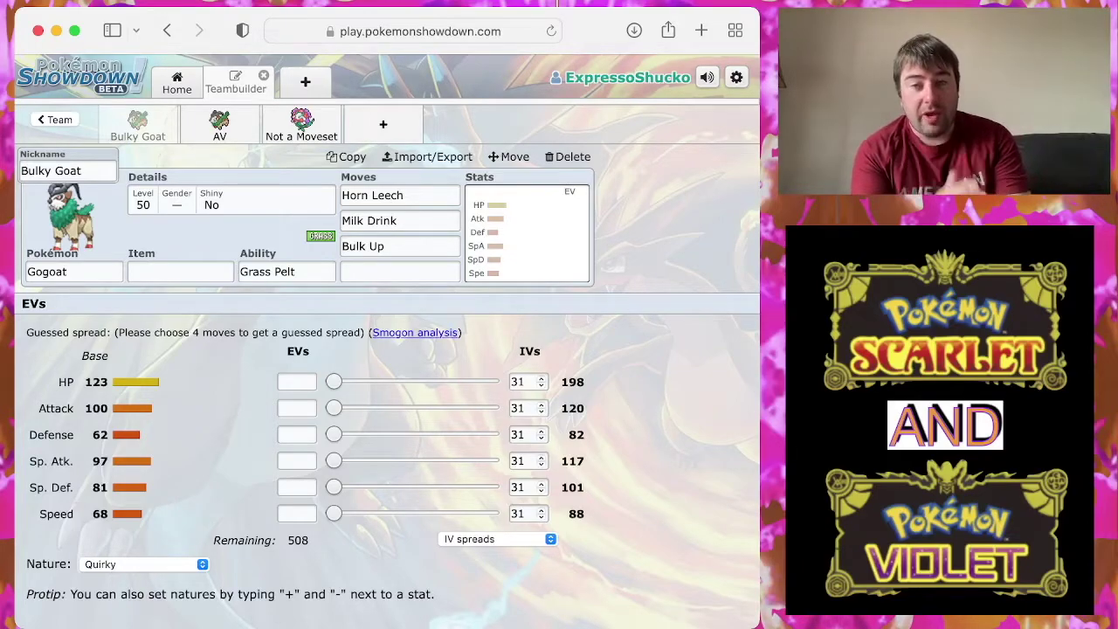
# Step: Add Rock Slide as Gogoat's fourth move from the list of available moves
pyautogui.click(400, 272)
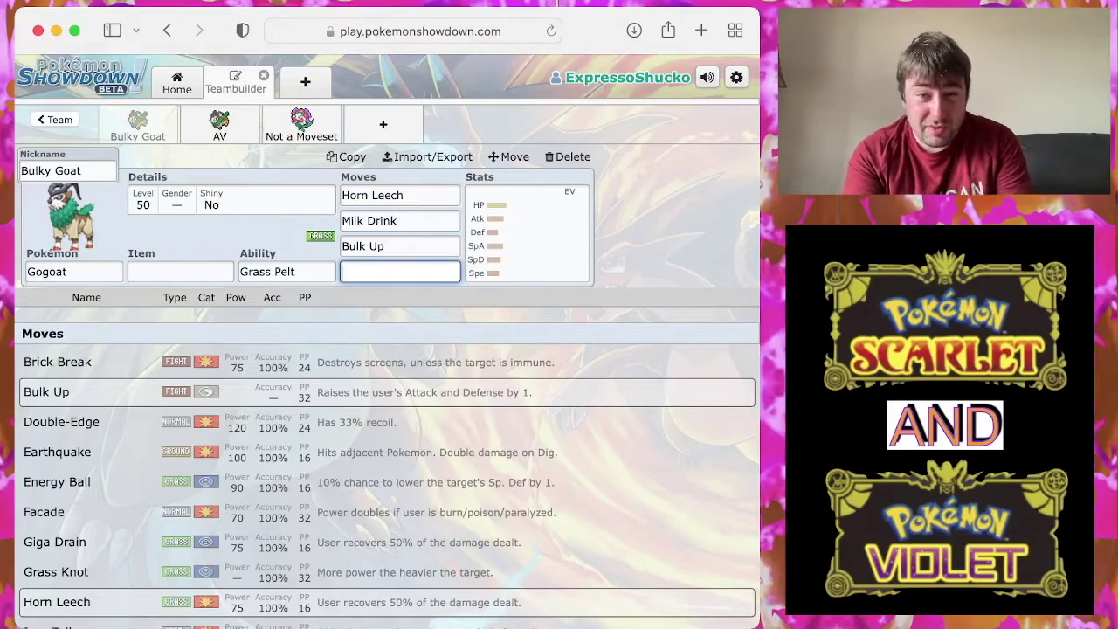
pyautogui.press('Down')
pyautogui.press('Down')
pyautogui.press('Down')
pyautogui.press('Down')
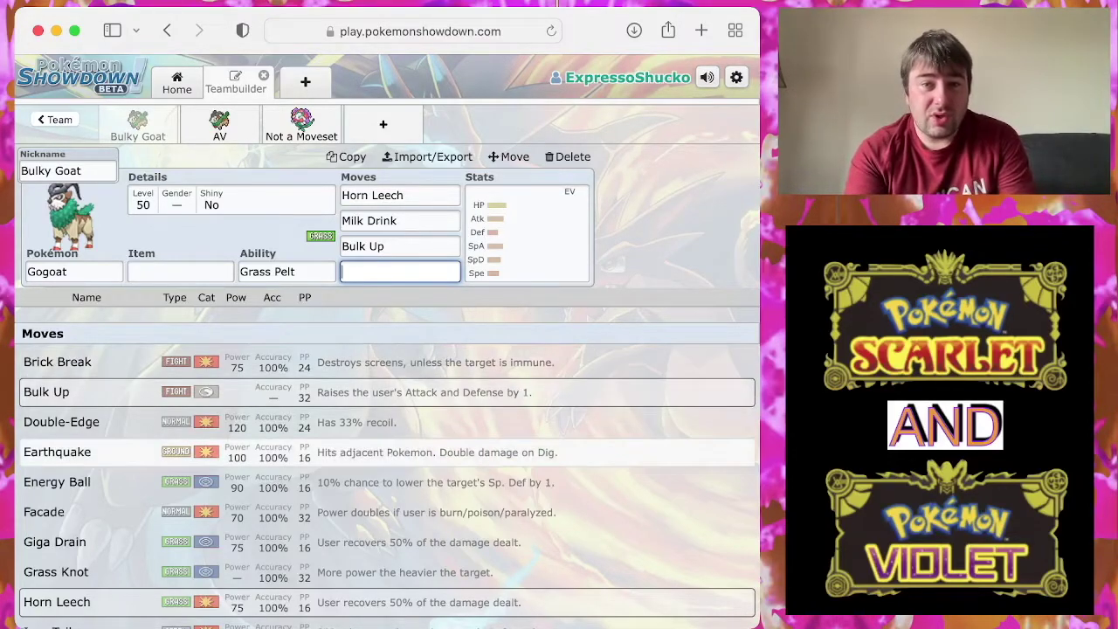
pyautogui.scroll(-1, 387, 457)
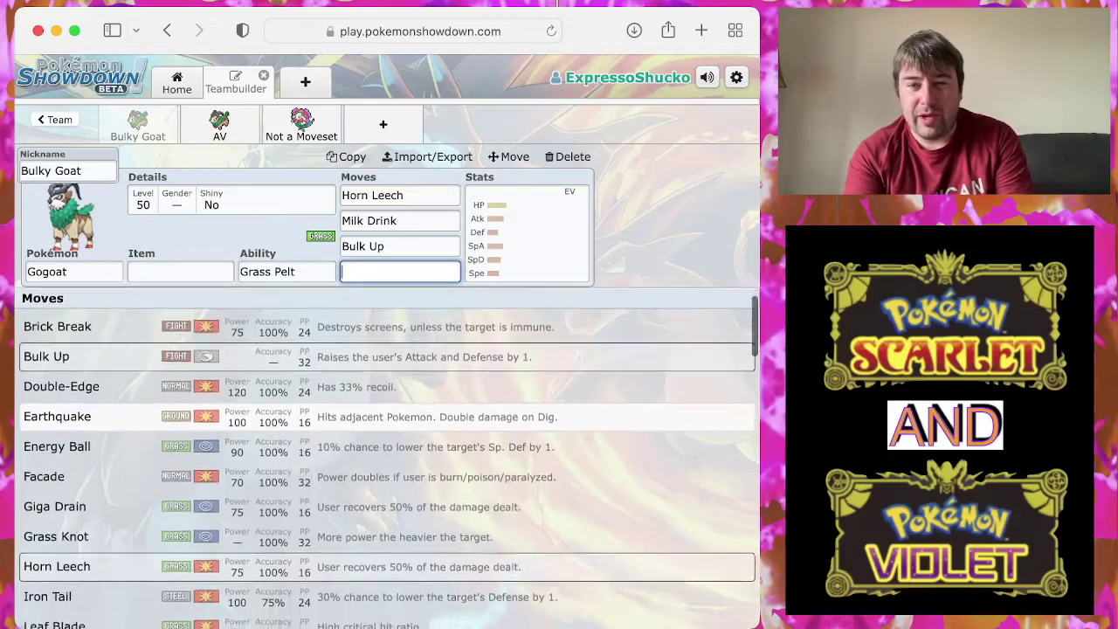
pyautogui.scroll(-1, 387, 457)
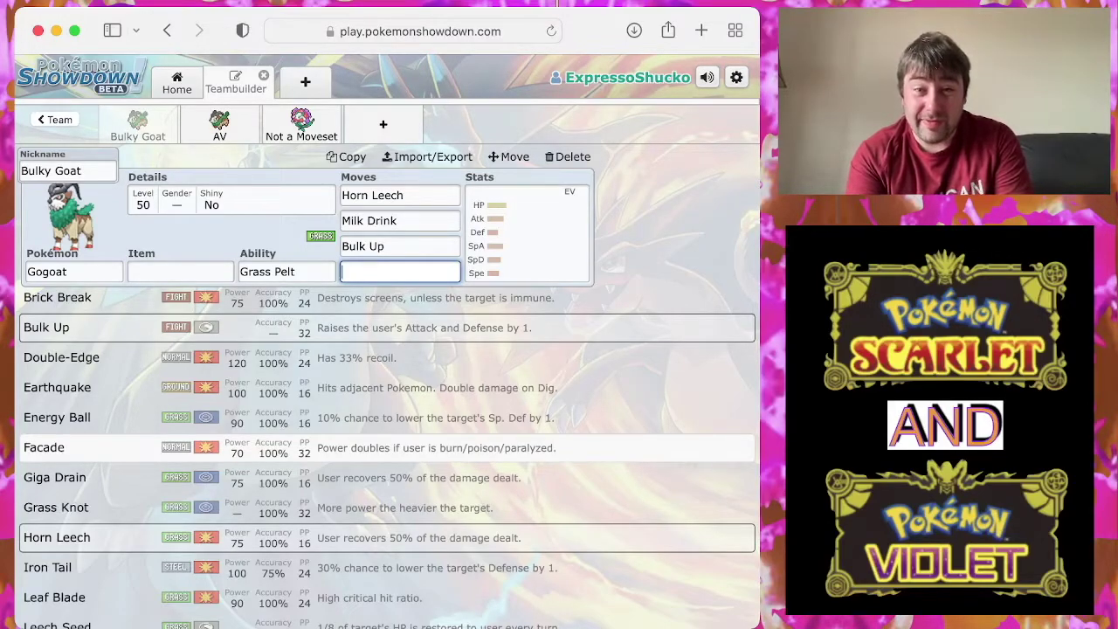
pyautogui.scroll(-2, 387, 454)
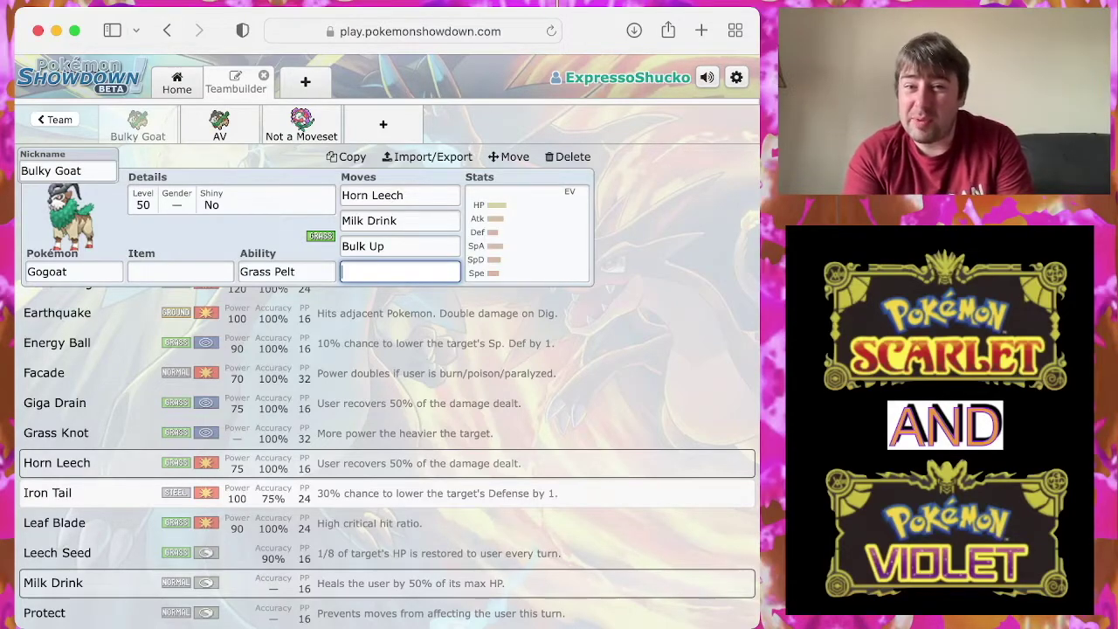
pyautogui.scroll(-1, 388, 445)
pyautogui.scroll(-5, 388, 463)
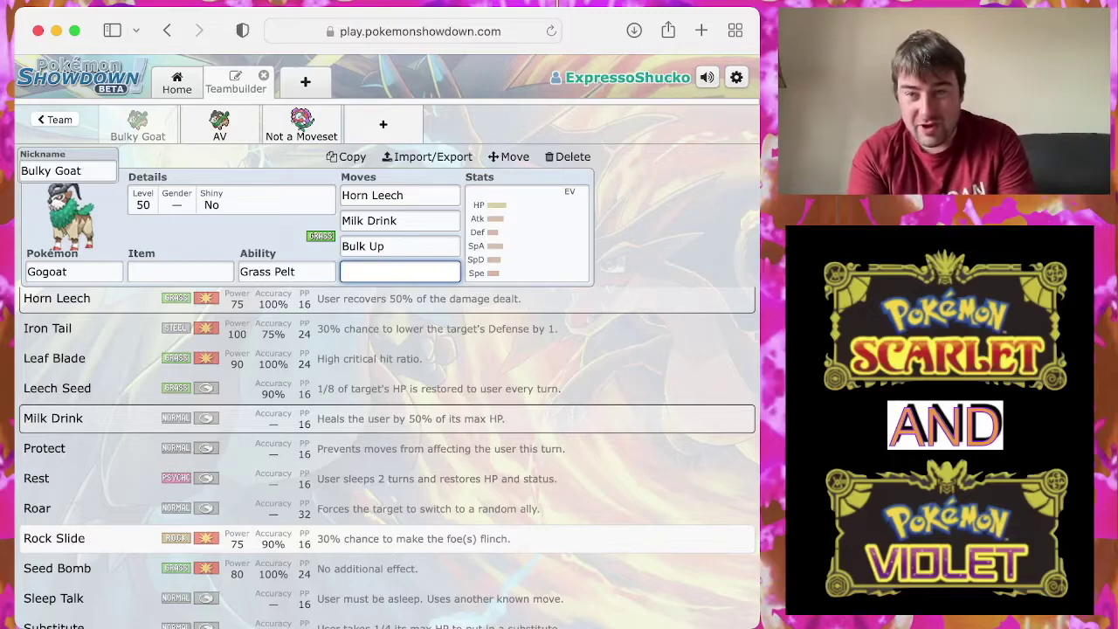
pyautogui.click(54, 538)
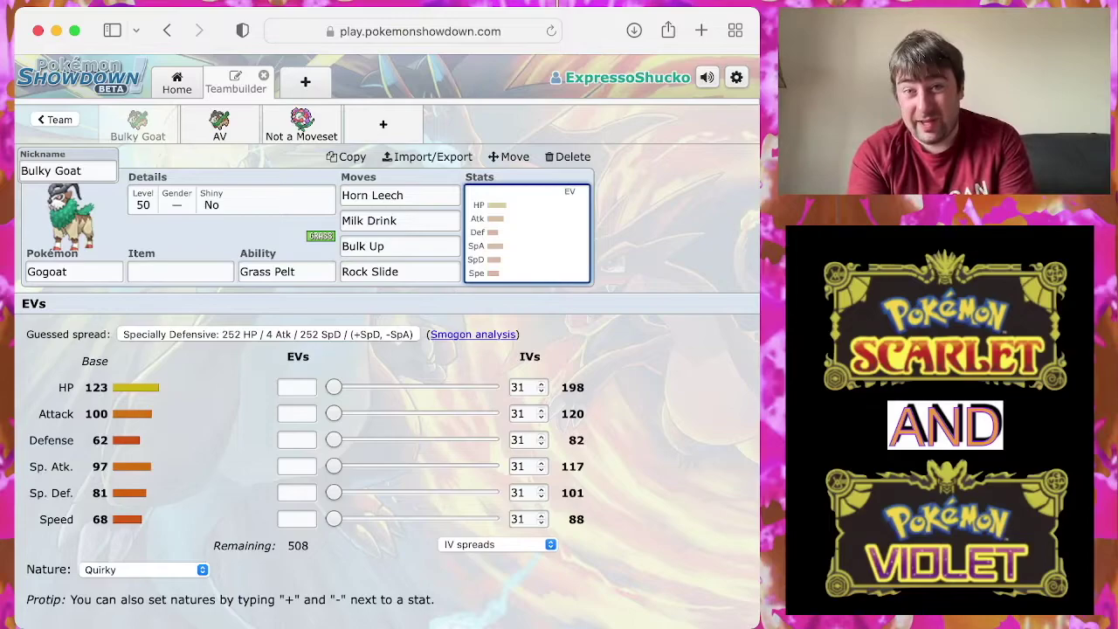
# Step: Enter "blund" as Gogoat's held item to look up Blunder Policy
pyautogui.click(180, 272)
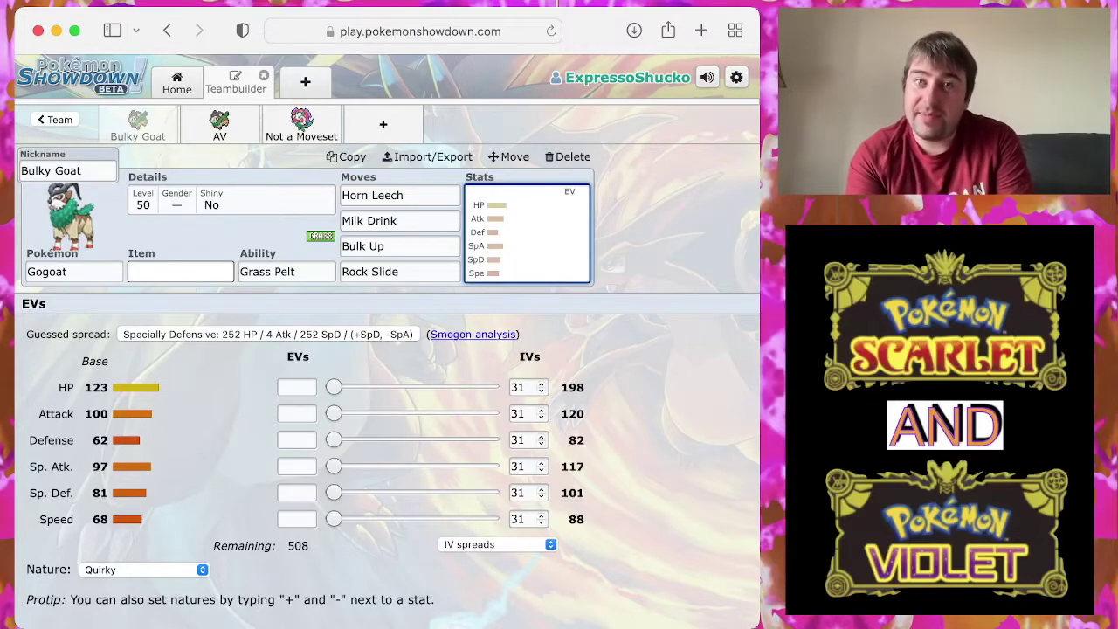
pyautogui.click(180, 272)
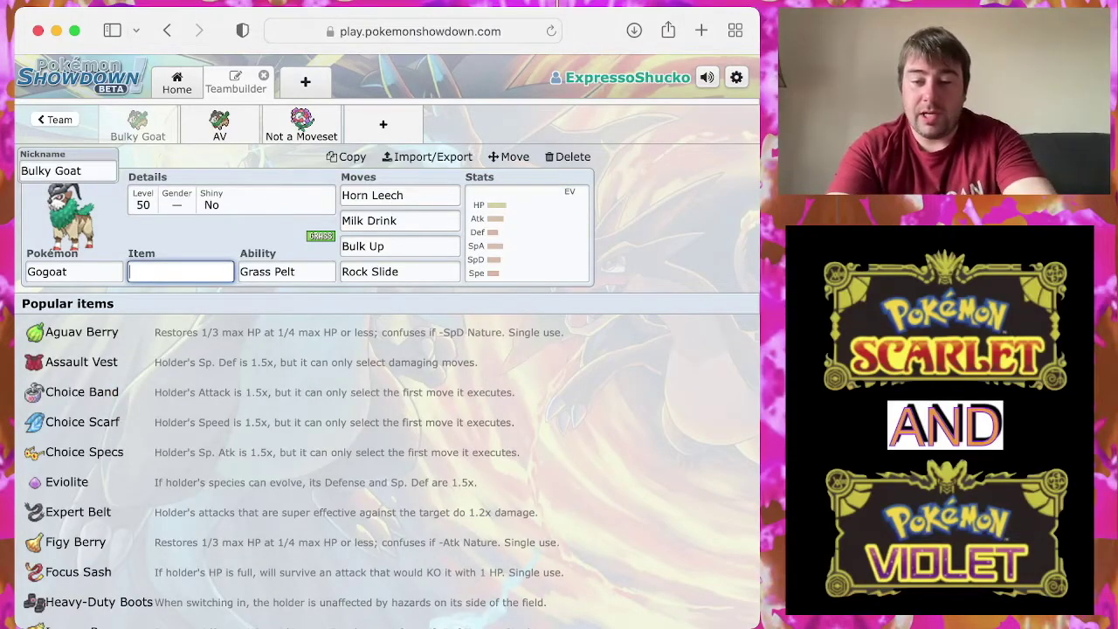
pyautogui.write('blund')
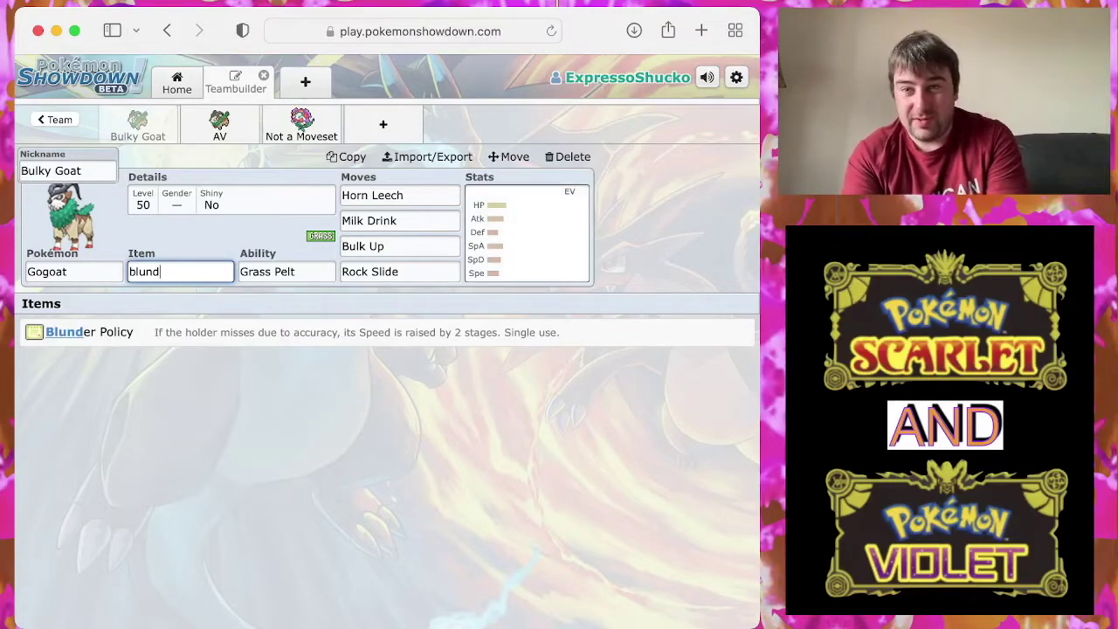
# Step: Try raising Gogoat's Speed EVs to 92 and reset them to zero
pyautogui.click(527, 234)
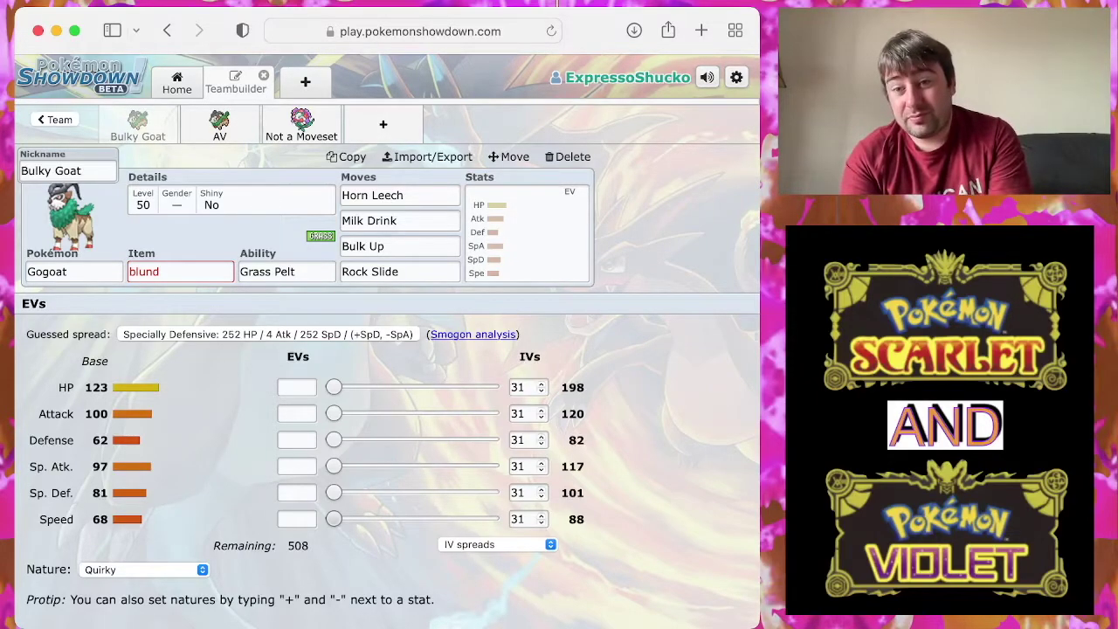
pyautogui.write('4')
pyautogui.press('Up')
pyautogui.press('Up')
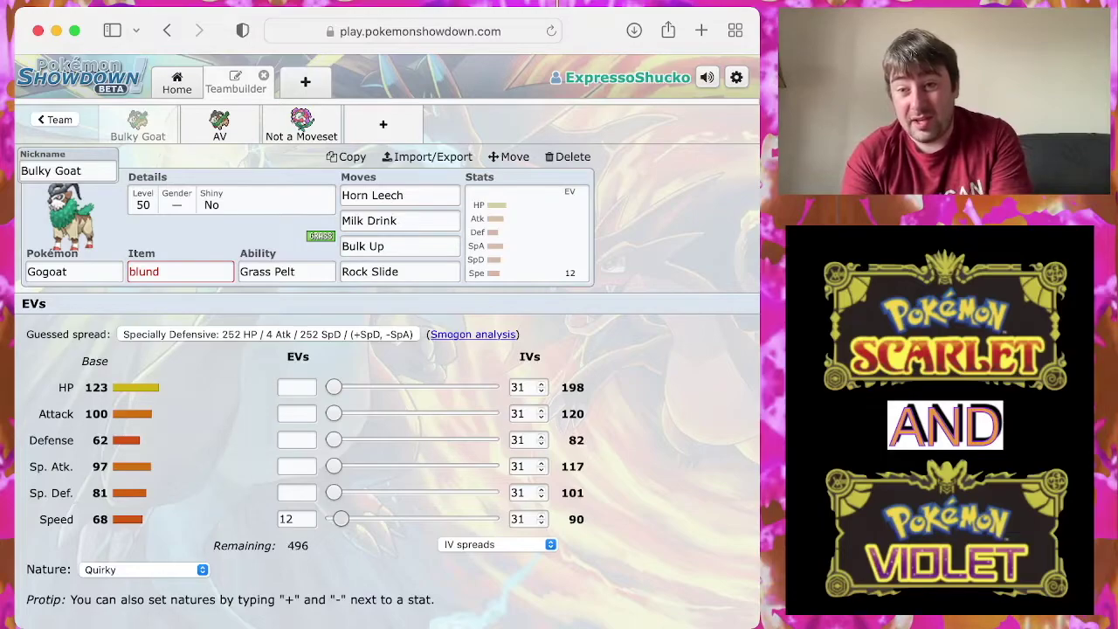
pyautogui.press('Up')
pyautogui.press('Up')
pyautogui.press('Up')
pyautogui.press('Up')
pyautogui.press('Up')
pyautogui.press('Up')
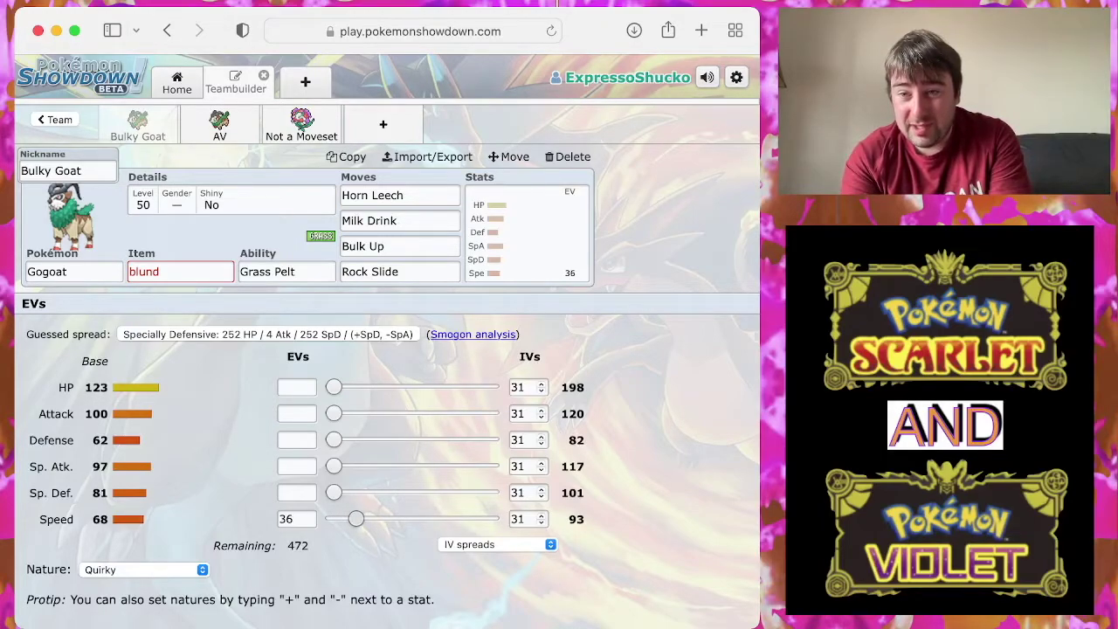
pyautogui.press('Up')
pyautogui.press('Up')
pyautogui.press('Up')
pyautogui.press('Up')
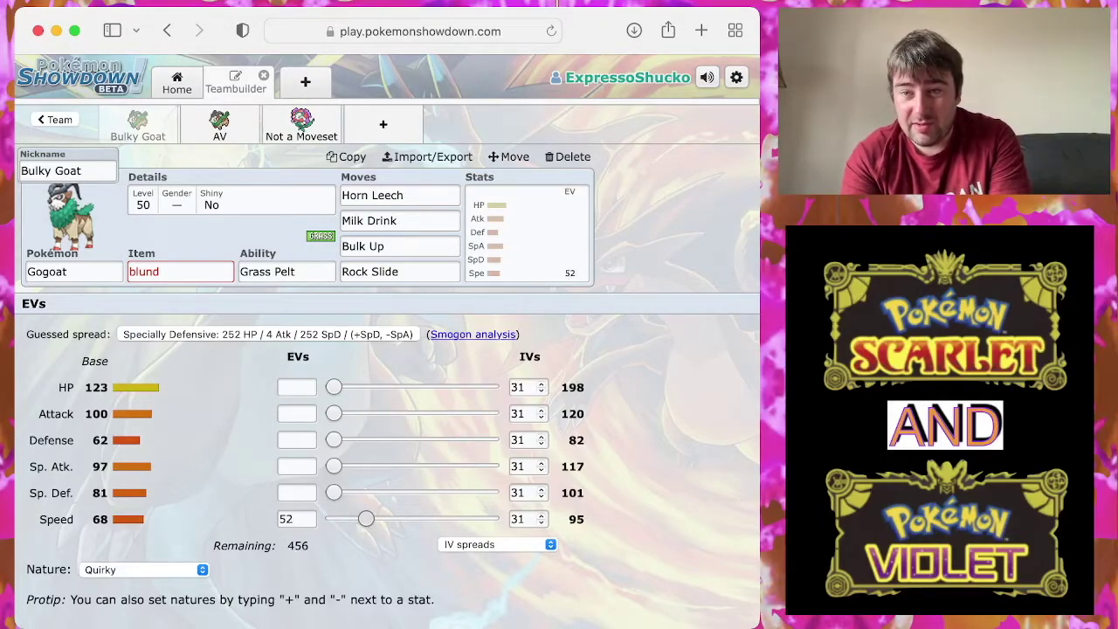
pyautogui.press('Up')
pyautogui.press('Up')
pyautogui.press('Up')
pyautogui.press('Up')
pyautogui.press('Up')
pyautogui.press('Up')
pyautogui.press('Up')
pyautogui.press('Up')
pyautogui.press('Up')
pyautogui.press('Up')
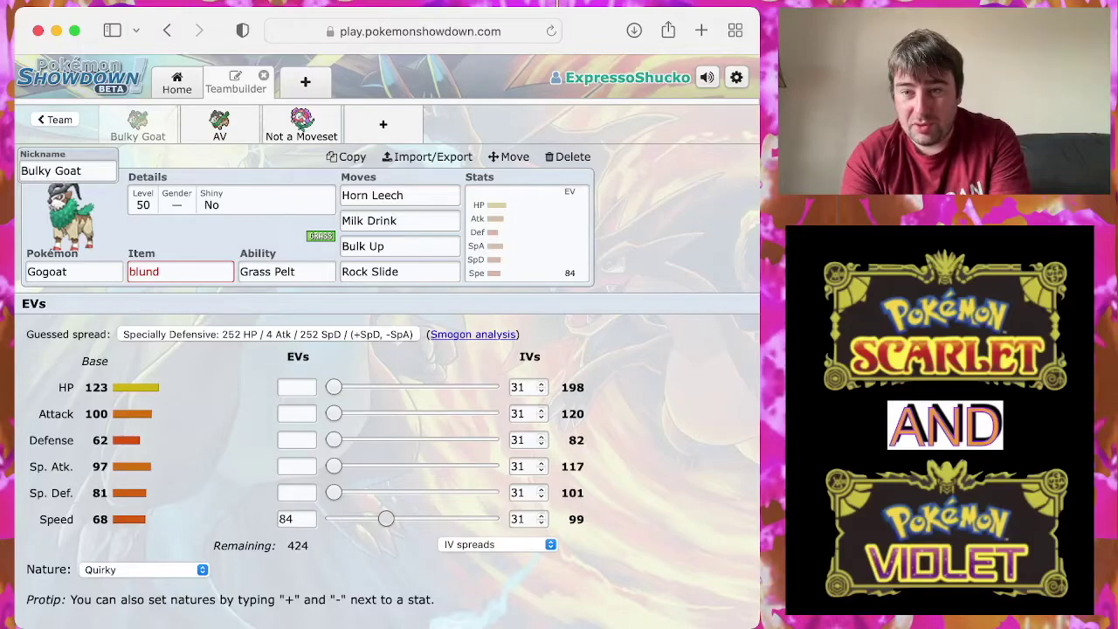
pyautogui.press('Up')
pyautogui.press('Down')
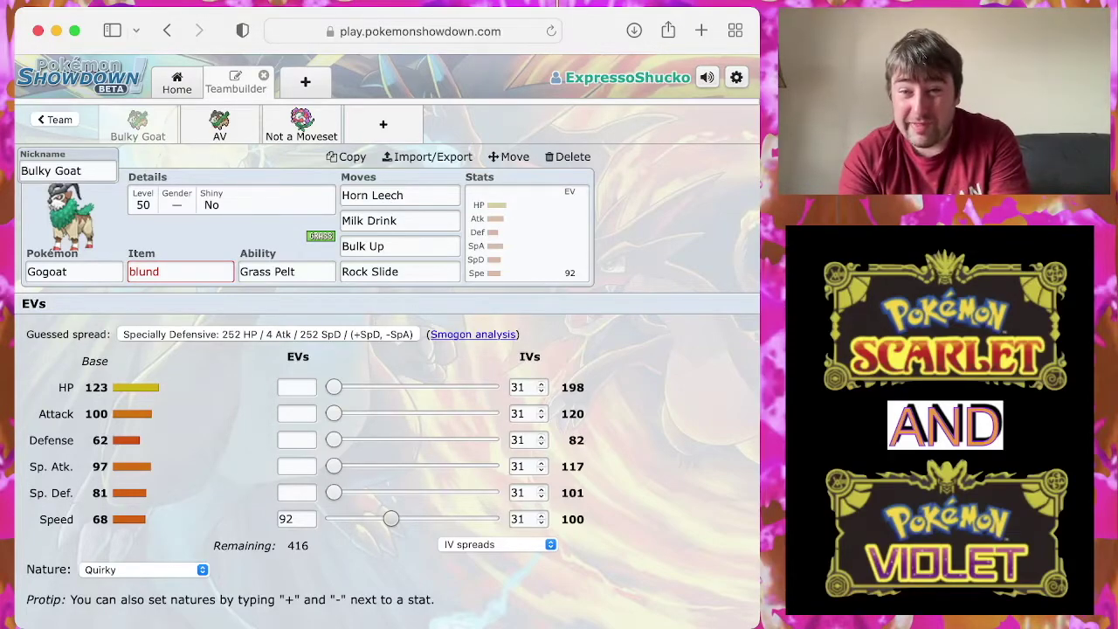
pyautogui.moveTo(391, 519); pyautogui.dragTo(334, 519)
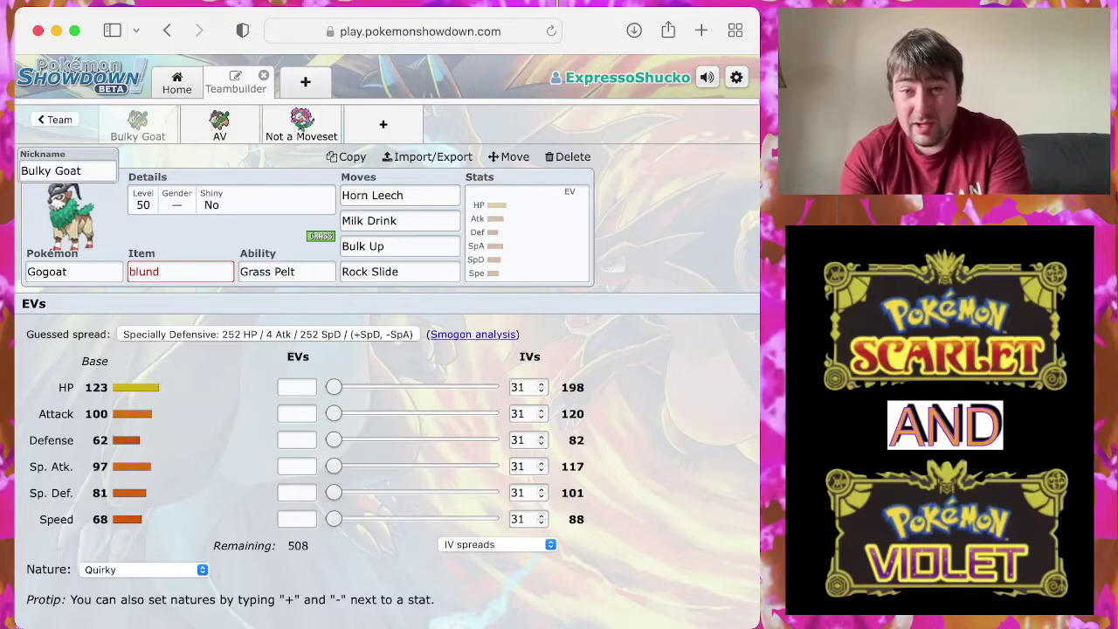
# Step: Try a Jolly nature with 76 Speed EVs and clear the Speed EVs
pyautogui.click(144, 570)
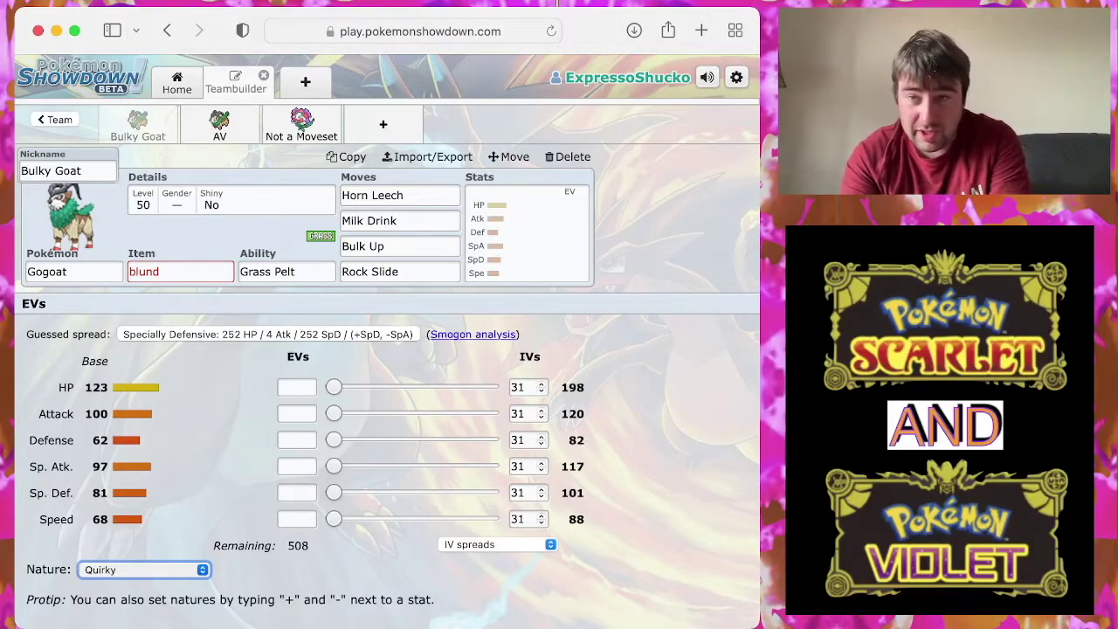
pyautogui.press('j')
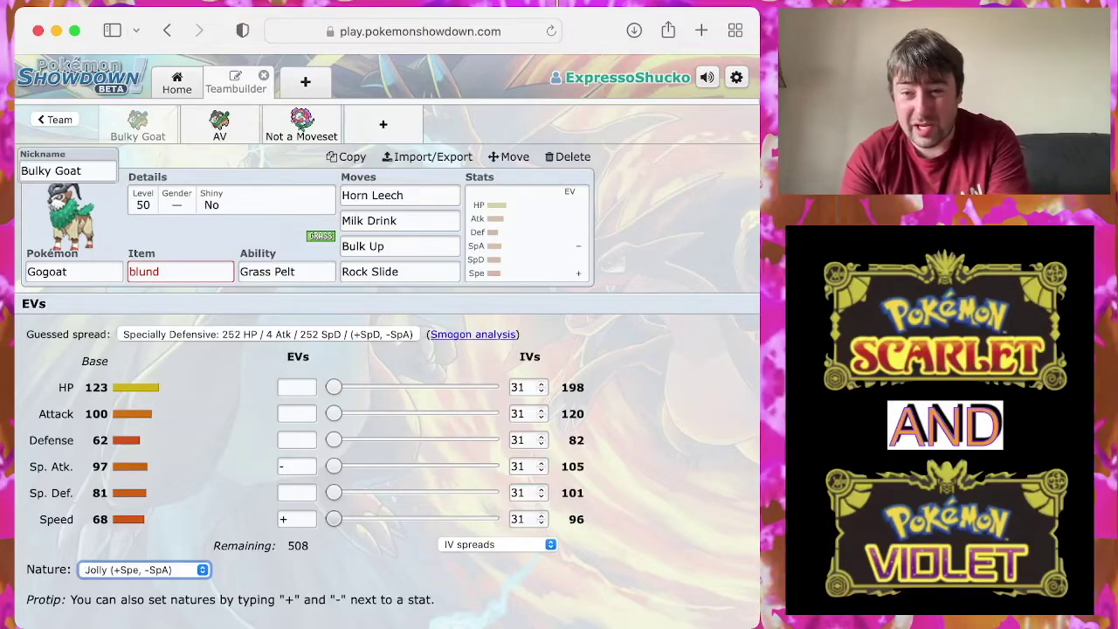
pyautogui.moveTo(334, 519); pyautogui.dragTo(381, 519)
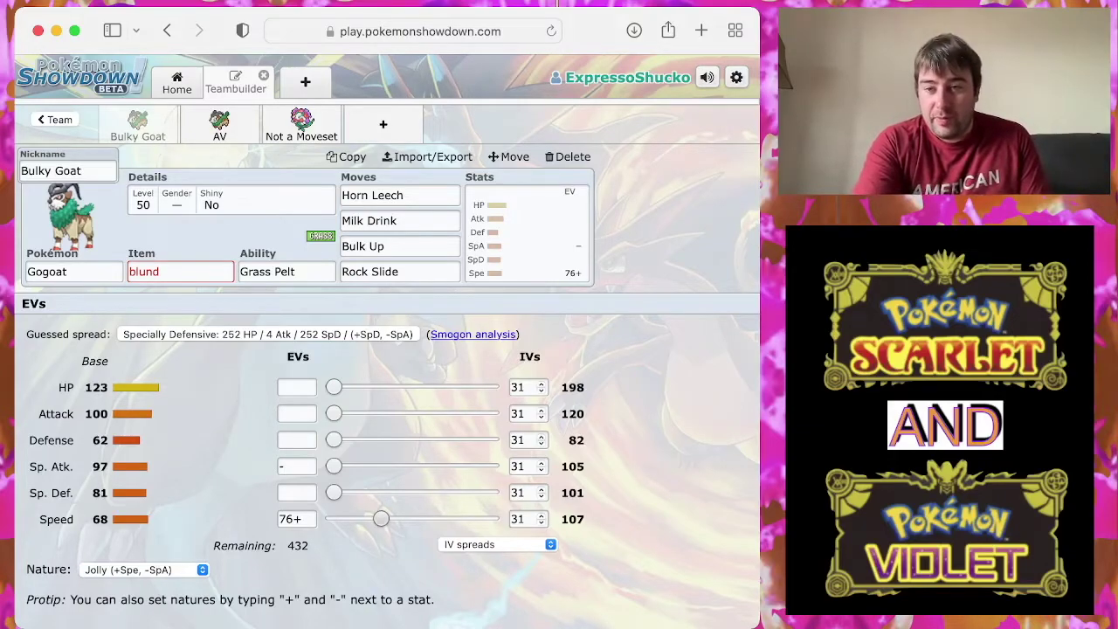
pyautogui.press('BackSpace')
pyautogui.press('BackSpace')
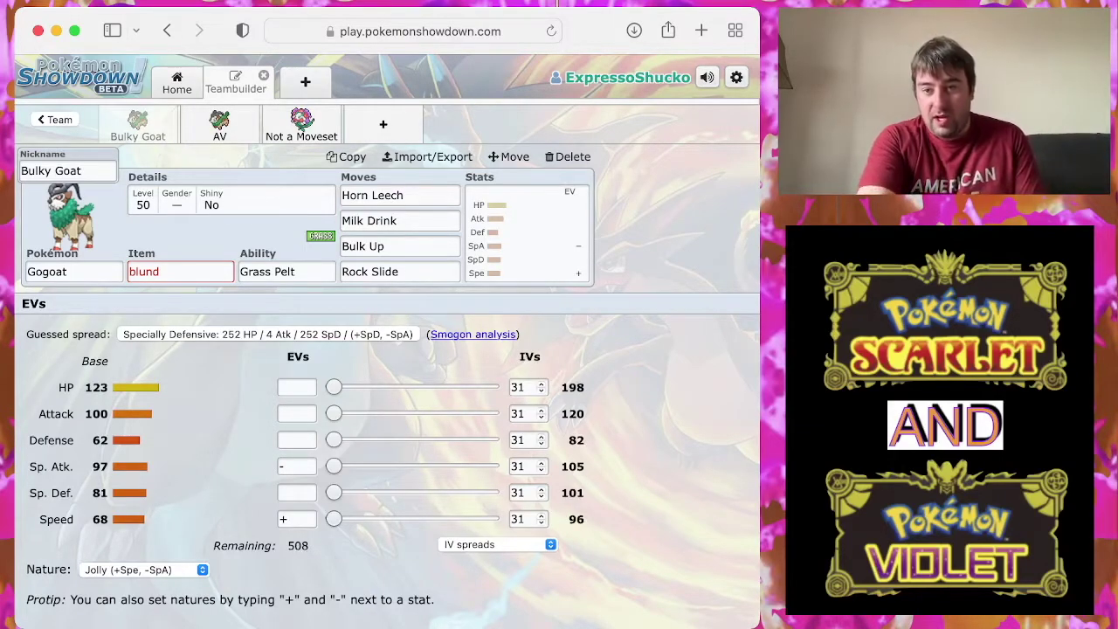
# Step: Set Gogoat's nature to Impish and its Defense EVs to 68
pyautogui.click(144, 570)
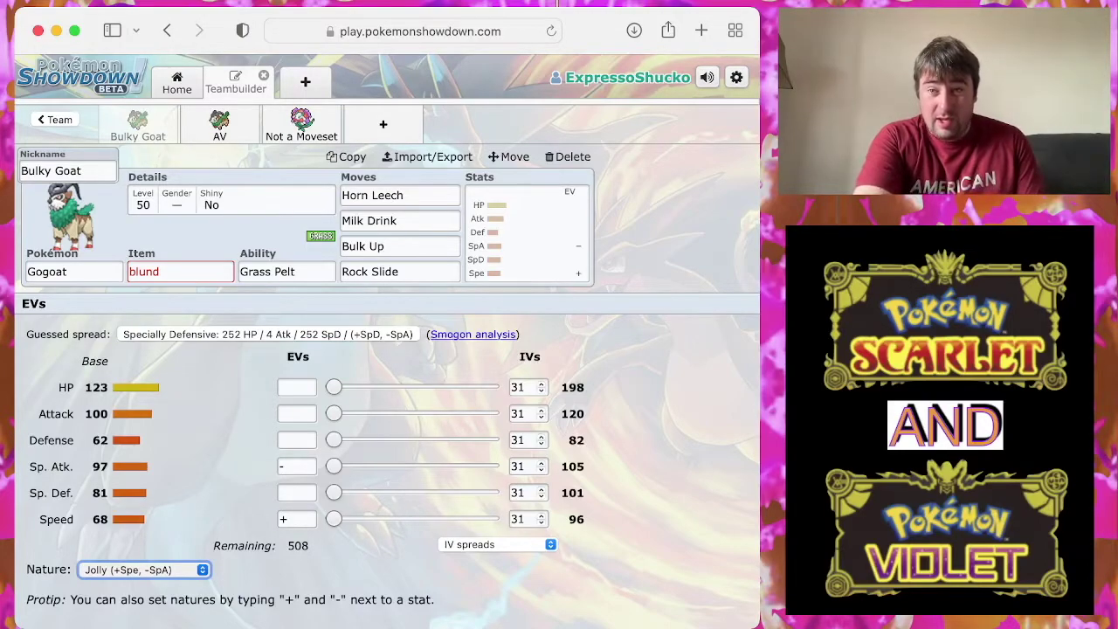
pyautogui.press('Up')
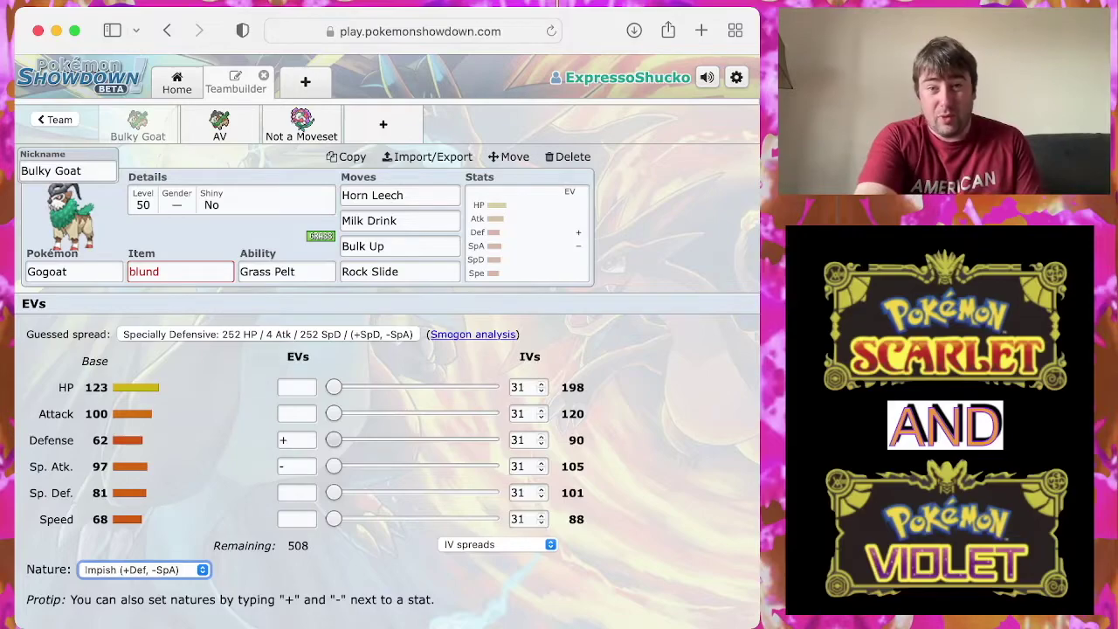
pyautogui.moveTo(334, 440); pyautogui.dragTo(375, 439)
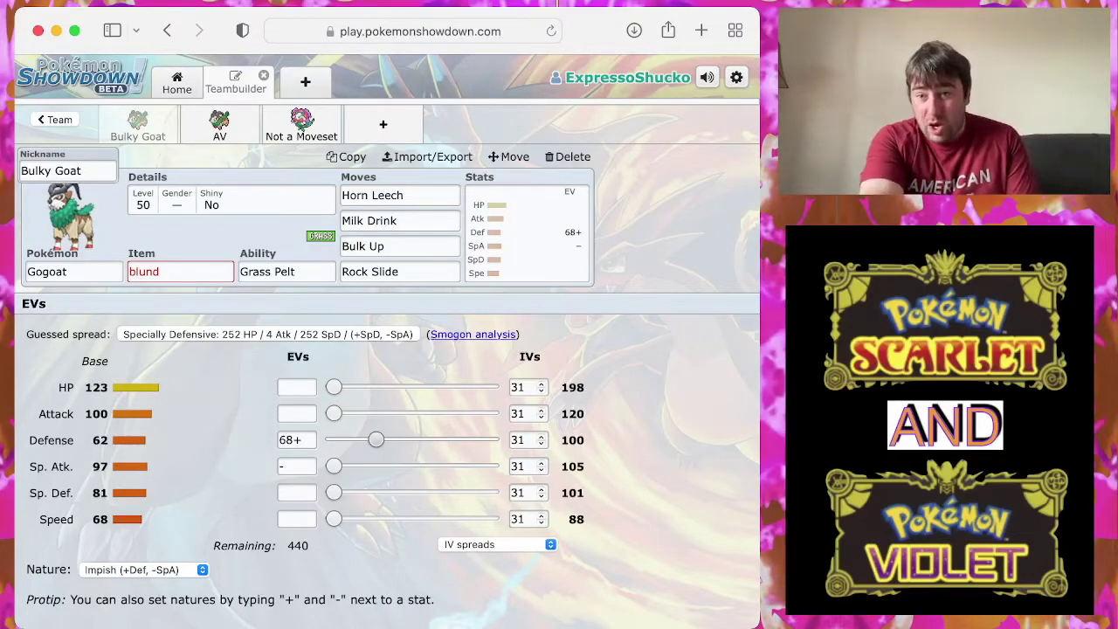
# Step: Set the Bulky Goat's Sp. Def EVs to 4 and its HP EVs to 164
pyautogui.click(297, 493)
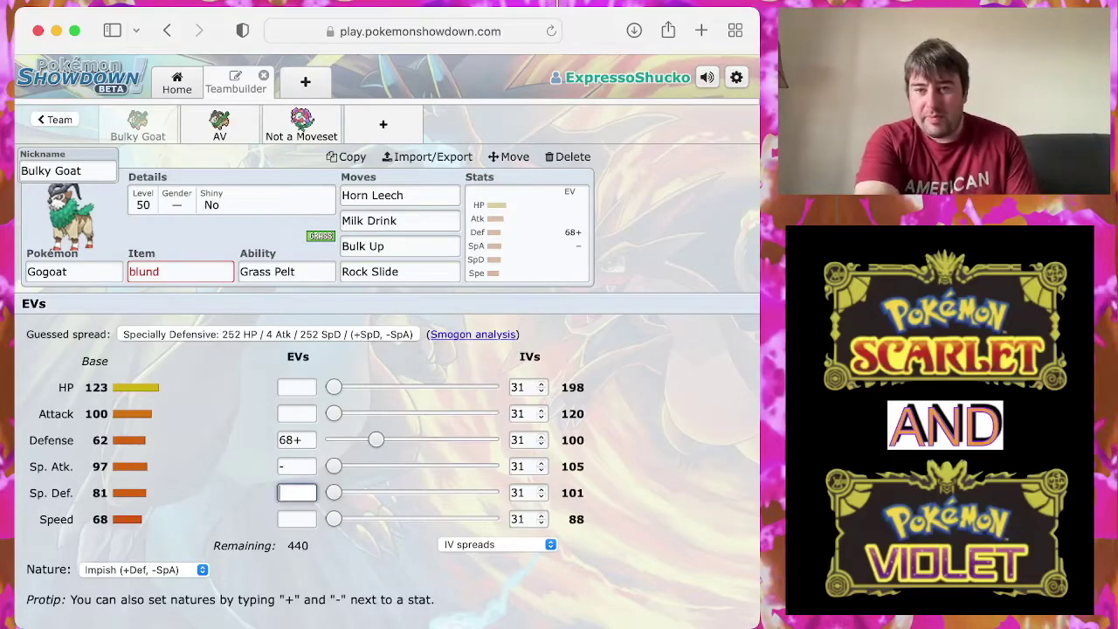
pyautogui.write('4')
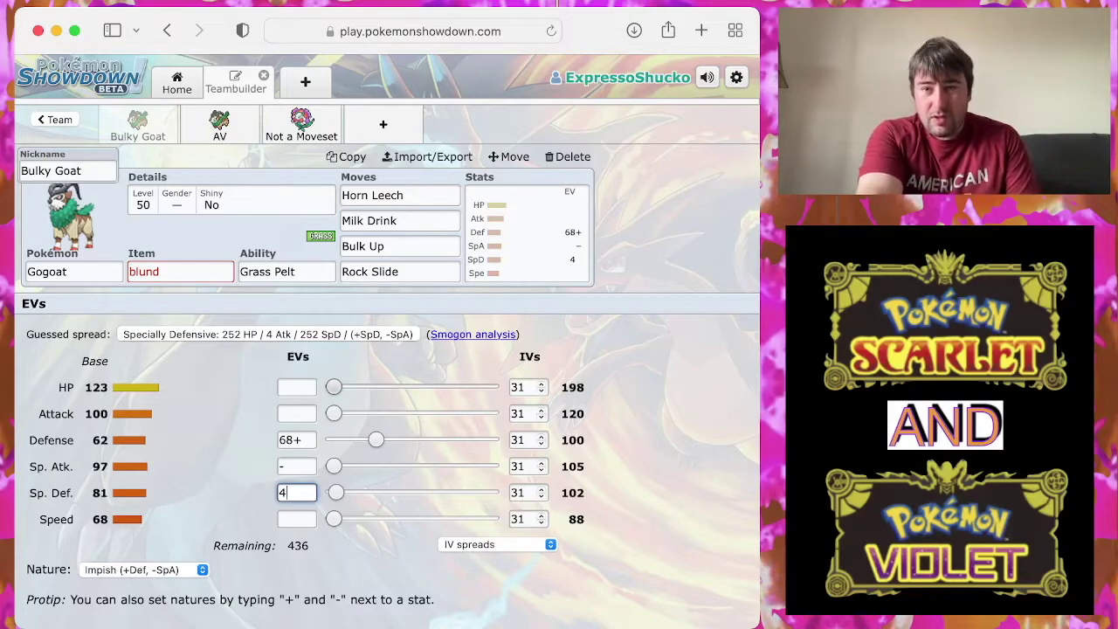
pyautogui.moveTo(334, 387); pyautogui.dragTo(387, 387)
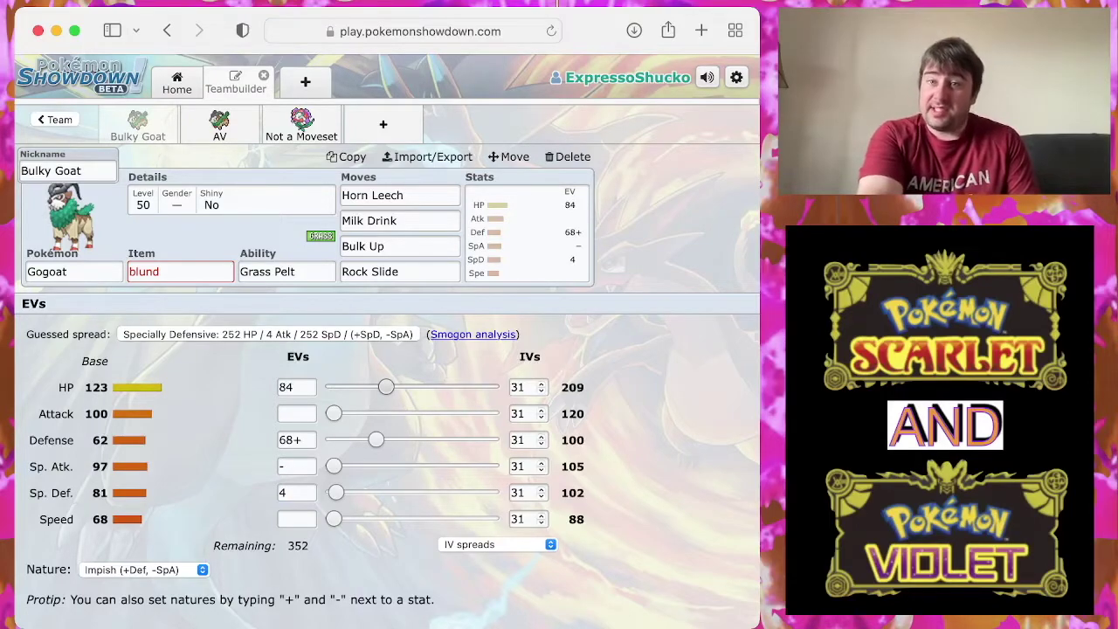
pyautogui.moveTo(386, 387); pyautogui.dragTo(436, 387)
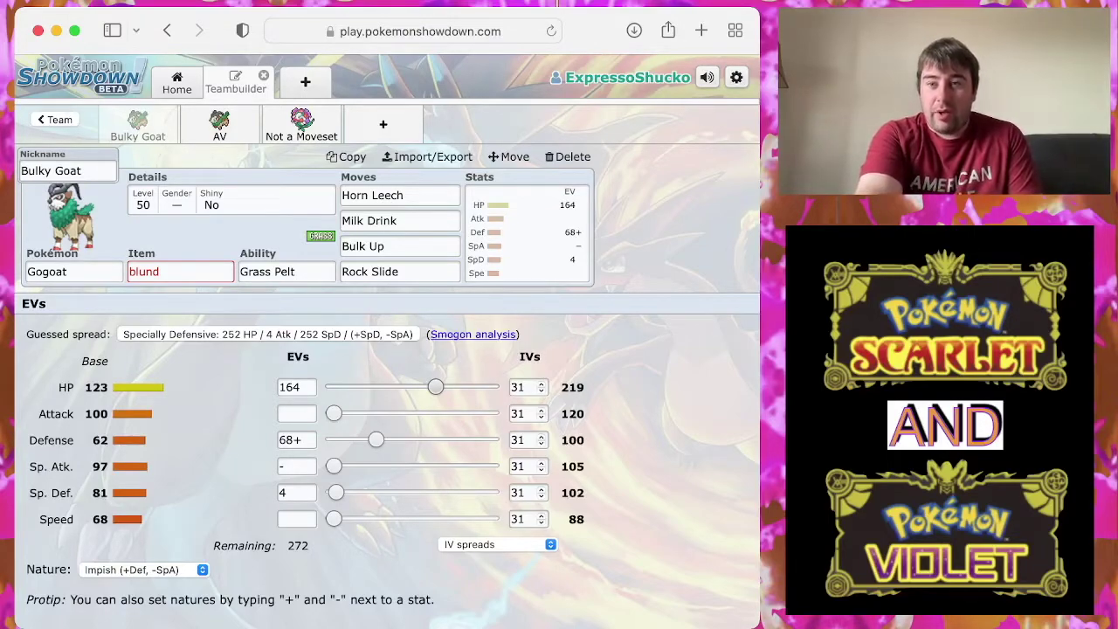
pyautogui.press('Right')
pyautogui.press('Right')
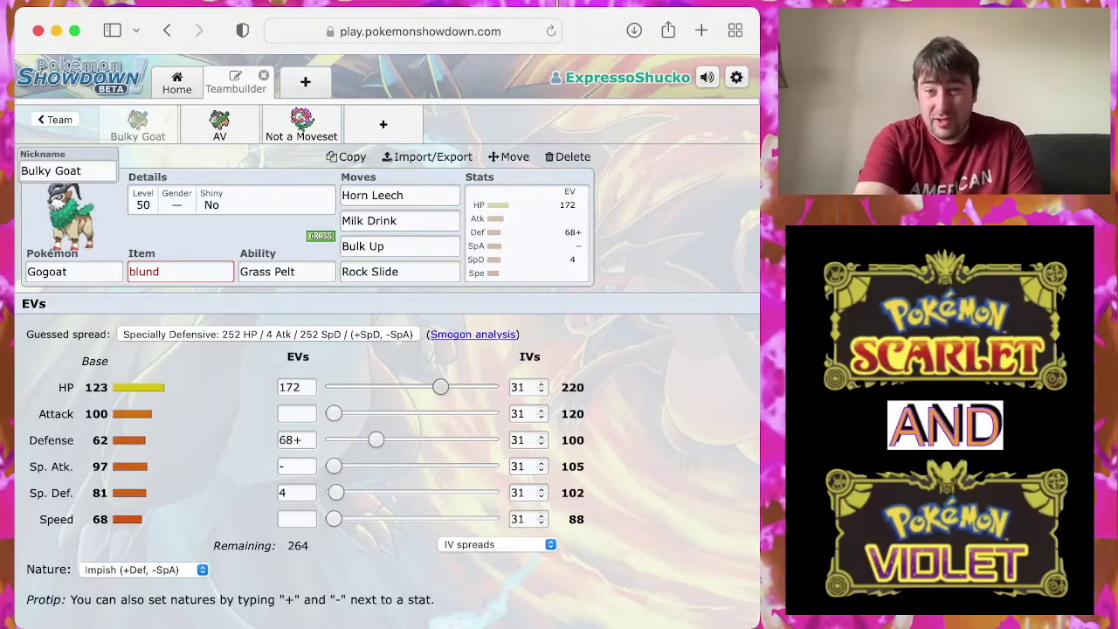
pyautogui.press('Left')
pyautogui.press('Left')
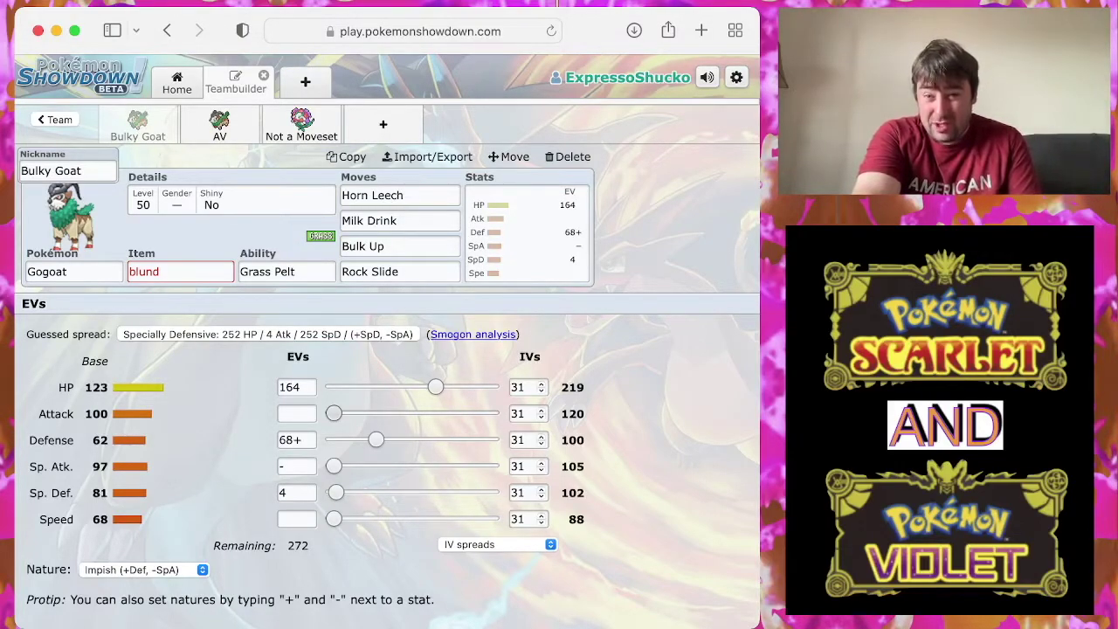
# Step: Set the Bulky Goat's Attack EVs to 236 and its Speed EVs to 36
pyautogui.moveTo(334, 413); pyautogui.dragTo(491, 414)
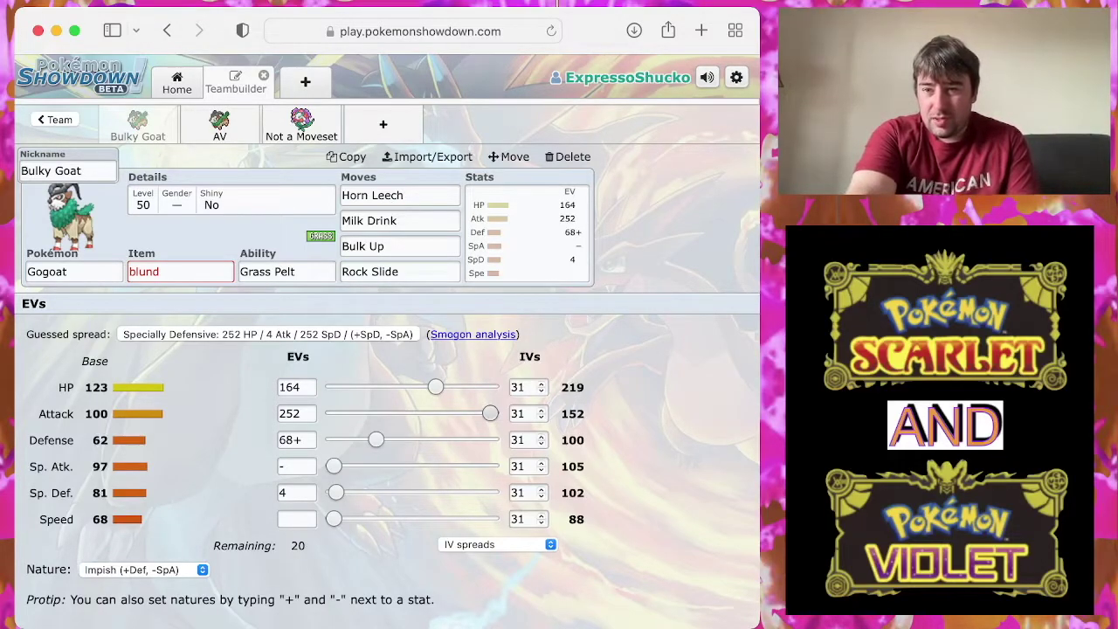
pyautogui.press('Left')
pyautogui.press('Left')
pyautogui.press('Left')
pyautogui.press('Left')
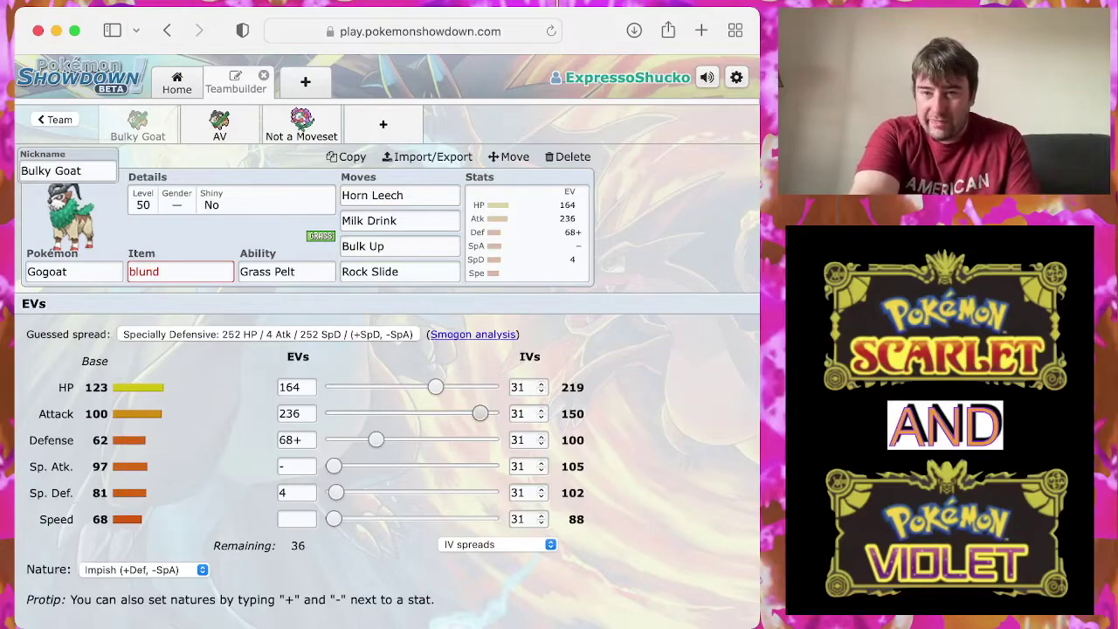
pyautogui.click(296, 519)
pyautogui.write('36')
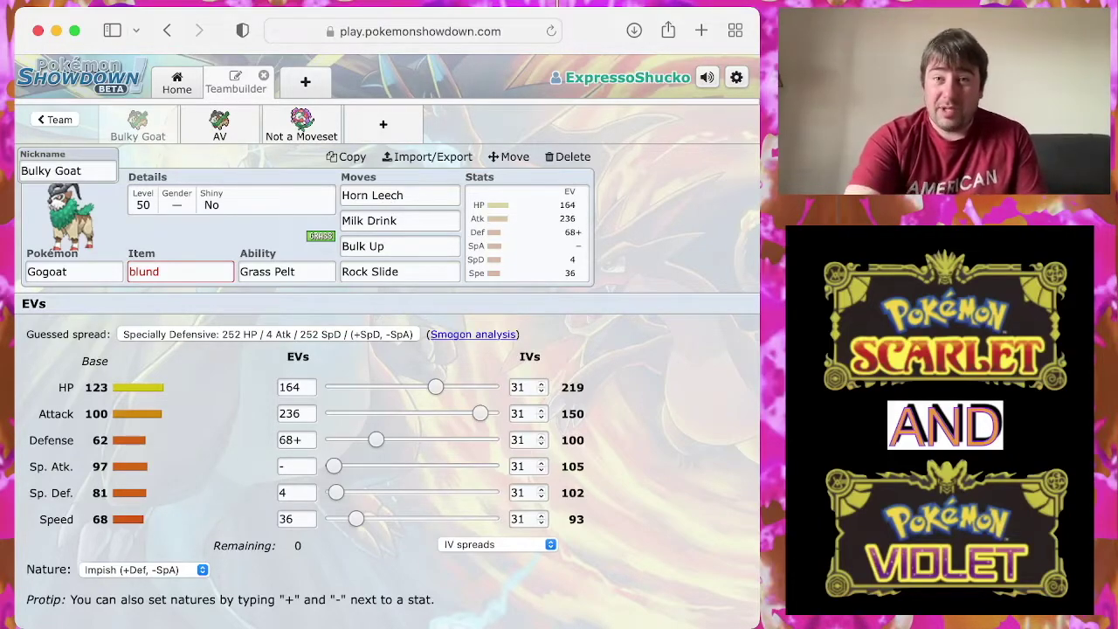
# Step: Clear "blund" from the Bulky Goat's held item and enter "lum" to look up Lum Berry
pyautogui.click(180, 271)
pyautogui.press('BackSpace')
pyautogui.press('BackSpace')
pyautogui.press('BackSpace')
pyautogui.press('BackSpace')
pyautogui.press('BackSpace')
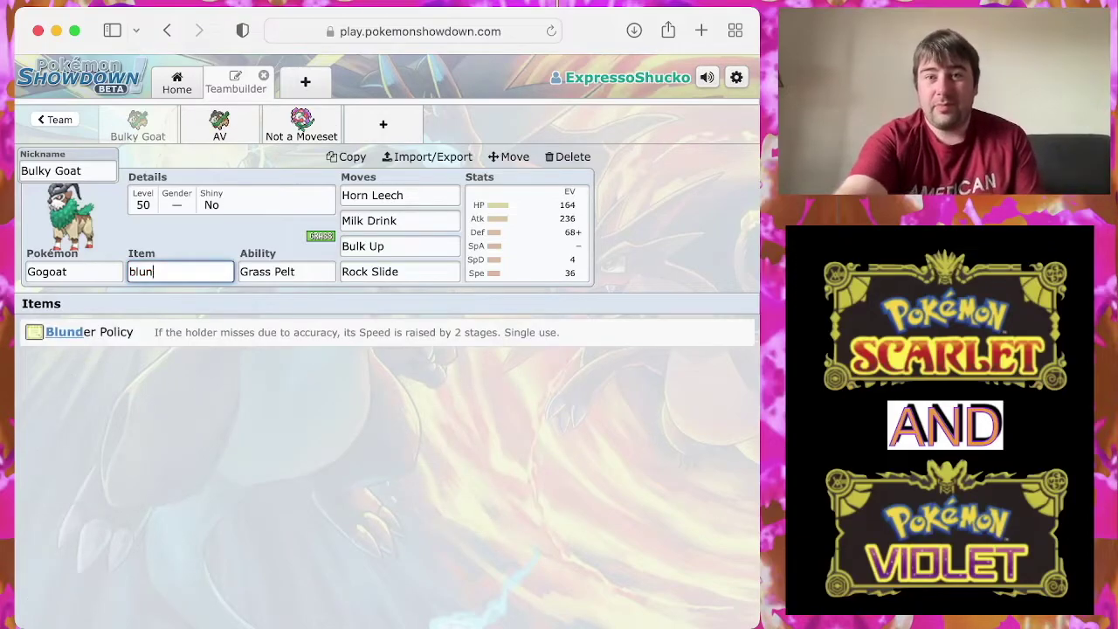
pyautogui.write('lum')
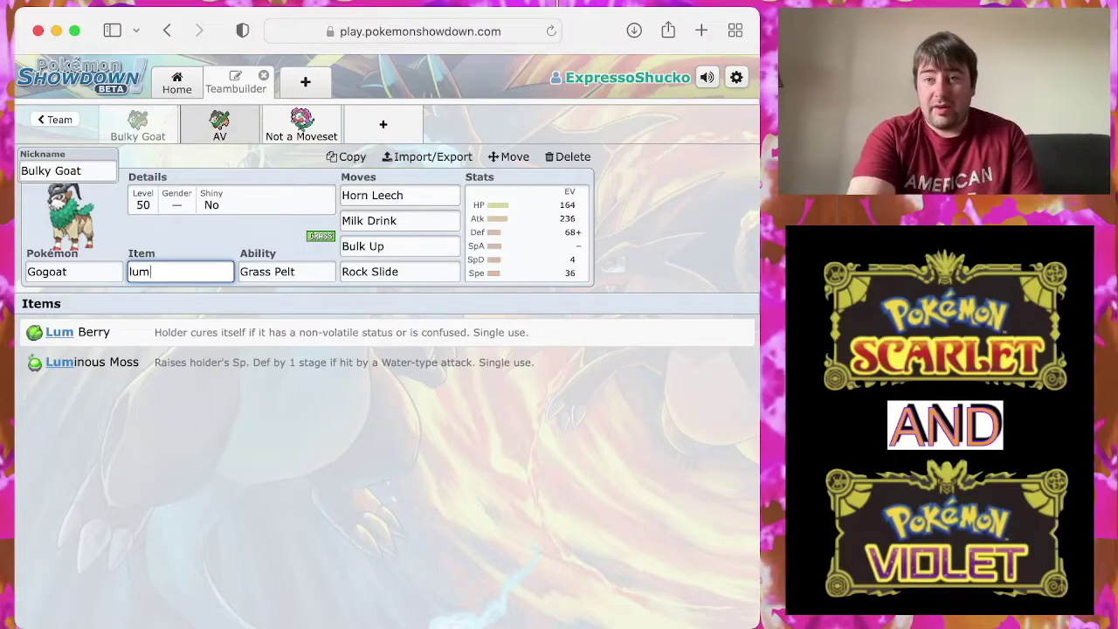
# Step: Give the AV Gogoat set 252 Attack EVs and 84 Defense EVs with an Impish nature
pyautogui.click(219, 125)
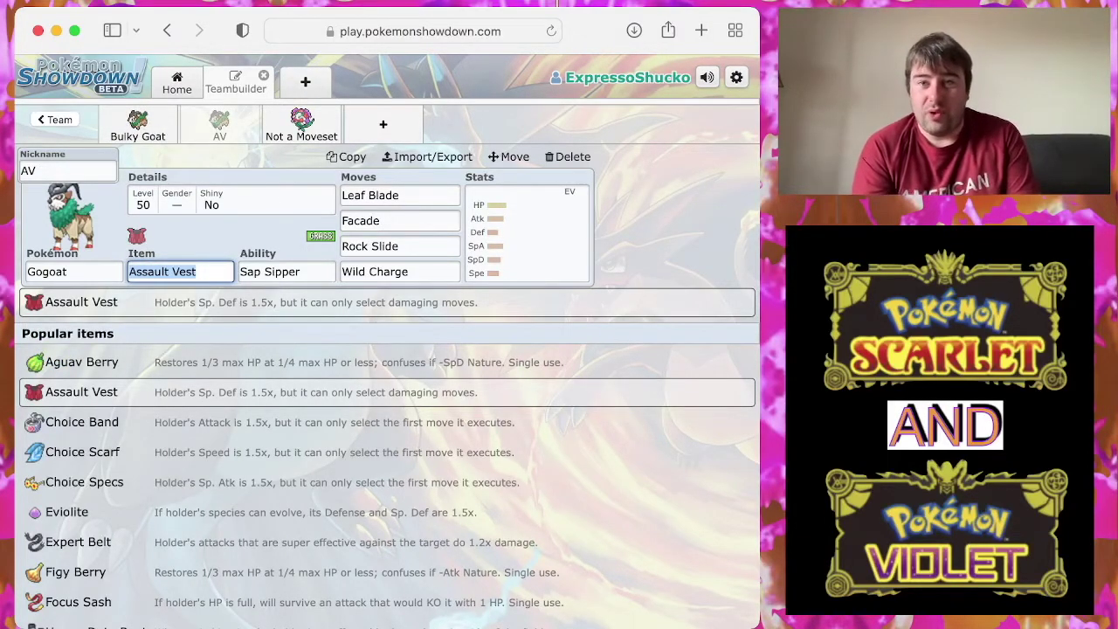
pyautogui.click(527, 234)
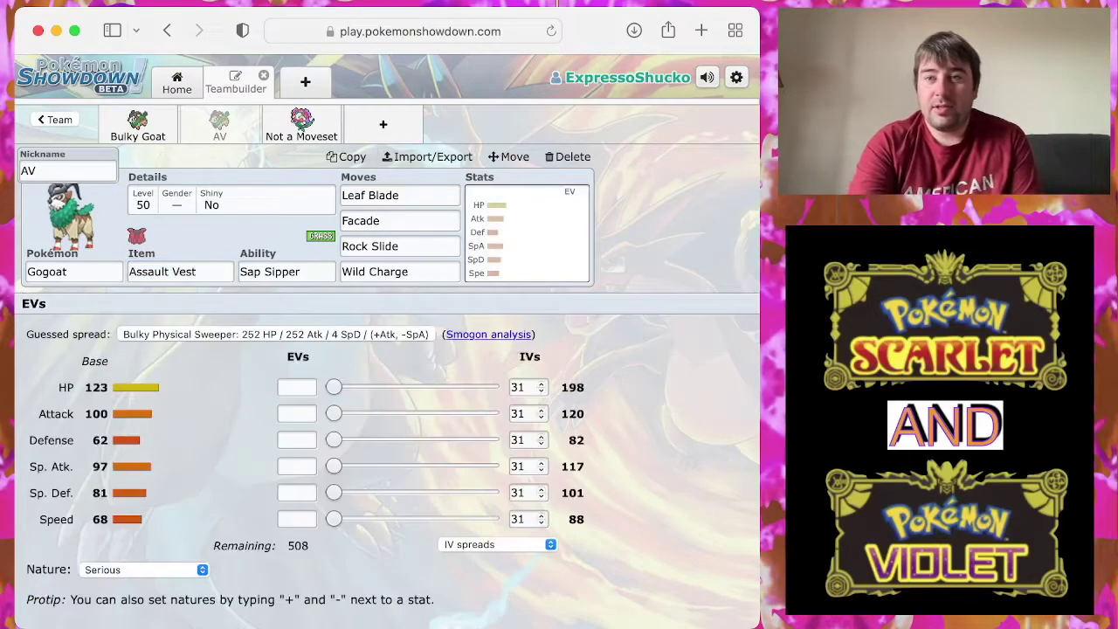
pyautogui.moveTo(334, 414); pyautogui.dragTo(490, 413)
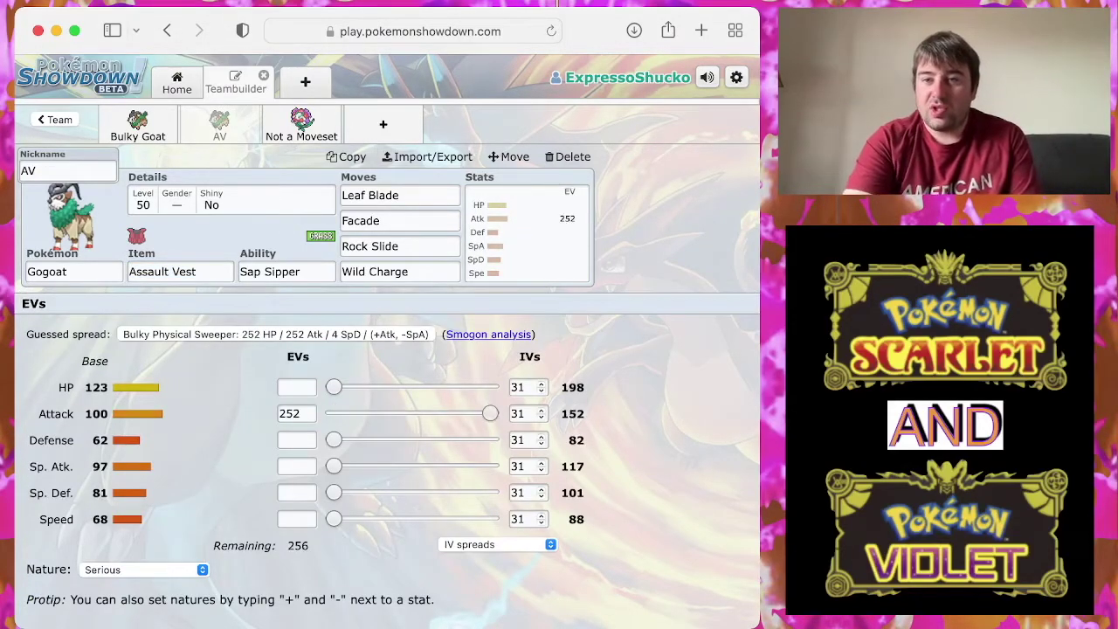
pyautogui.moveTo(333, 387)
pyautogui.mouseDown()
pyautogui.moveTo(490, 387)
pyautogui.moveTo(333, 387)
pyautogui.mouseUp()
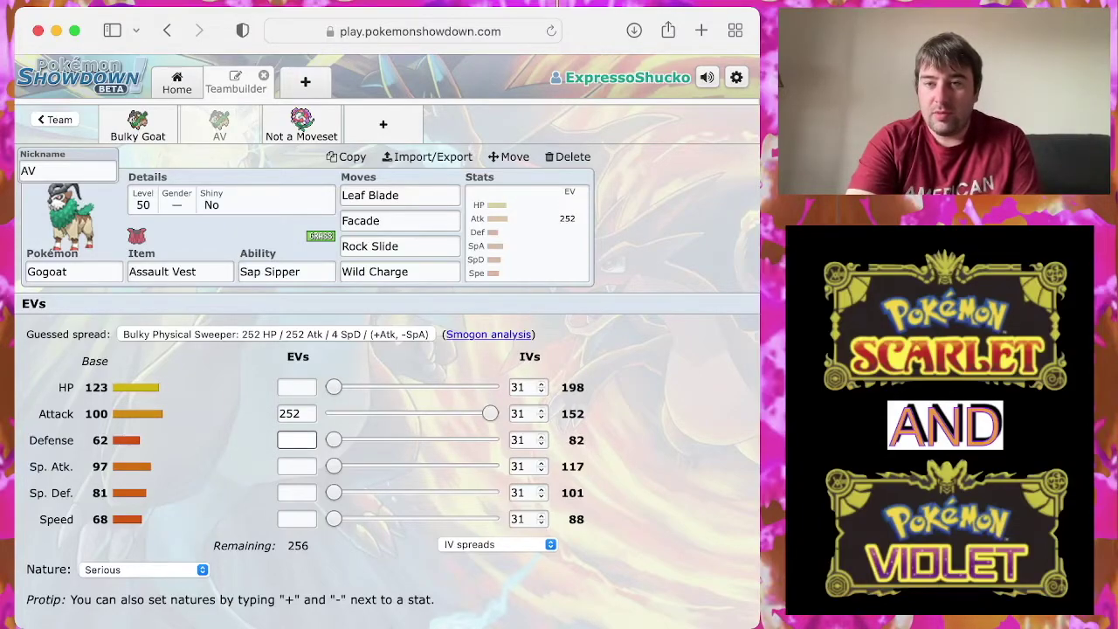
pyautogui.moveTo(333, 440); pyautogui.dragTo(386, 440)
pyautogui.click(145, 569)
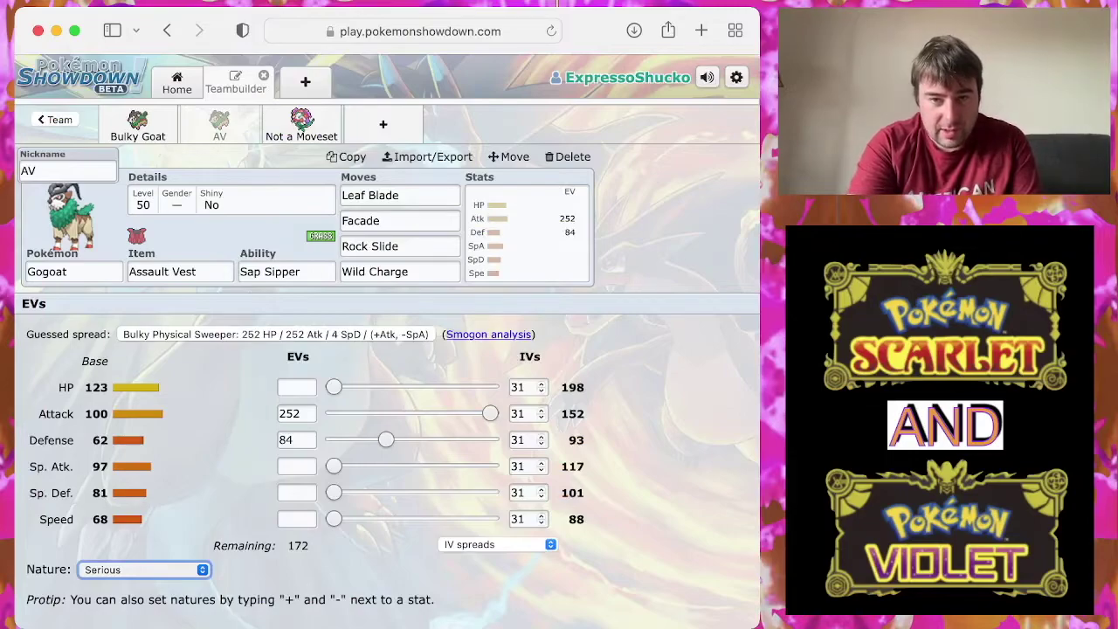
pyautogui.press('i')
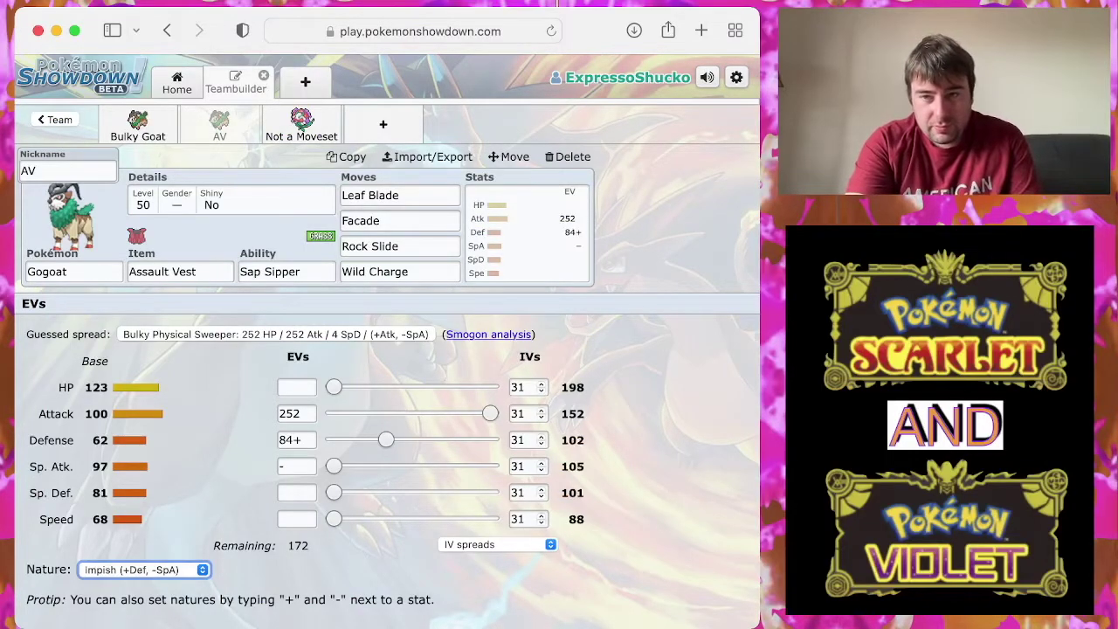
# Step: Distribute the AV set's other EVs as 84 HP, 68 Sp. Def and 12 Speed
pyautogui.moveTo(334, 493); pyautogui.dragTo(366, 493)
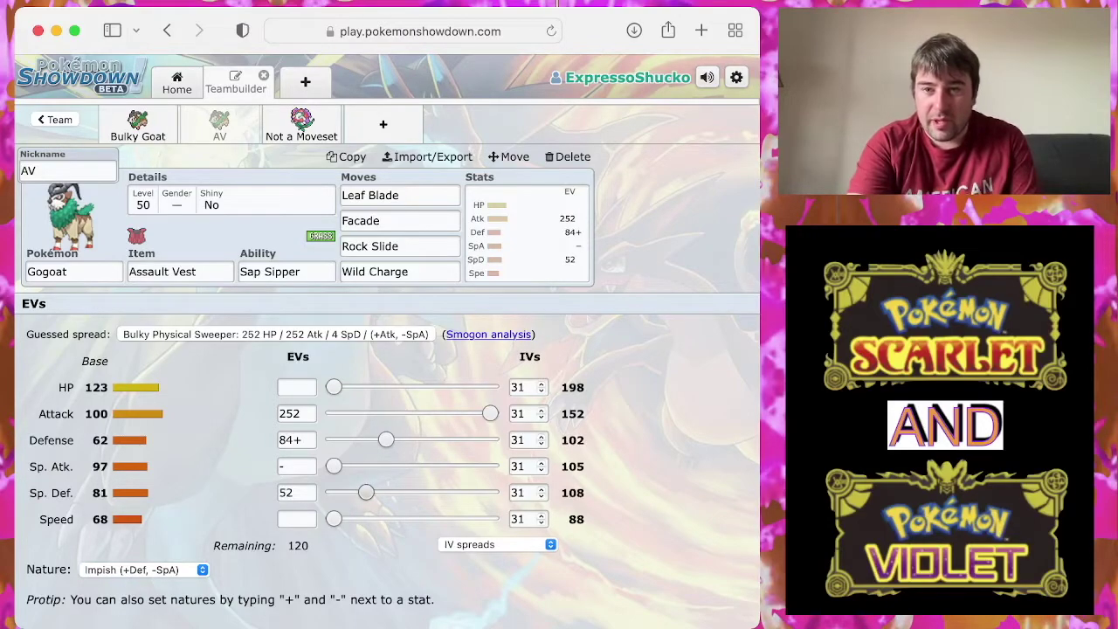
pyautogui.moveTo(333, 387); pyautogui.dragTo(401, 387)
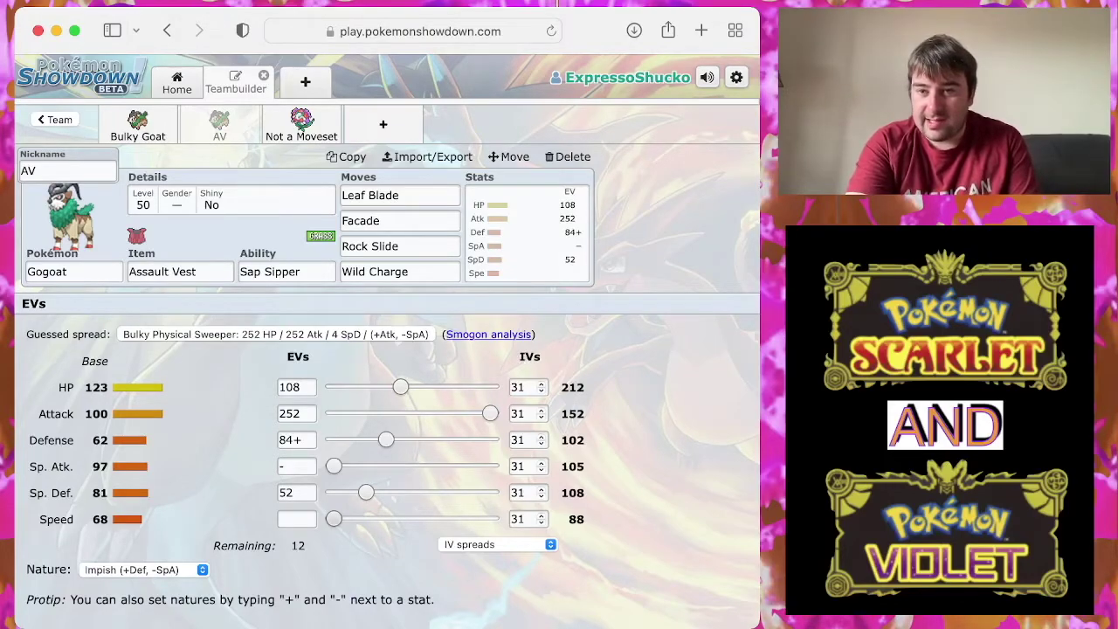
pyautogui.moveTo(333, 519); pyautogui.dragTo(341, 519)
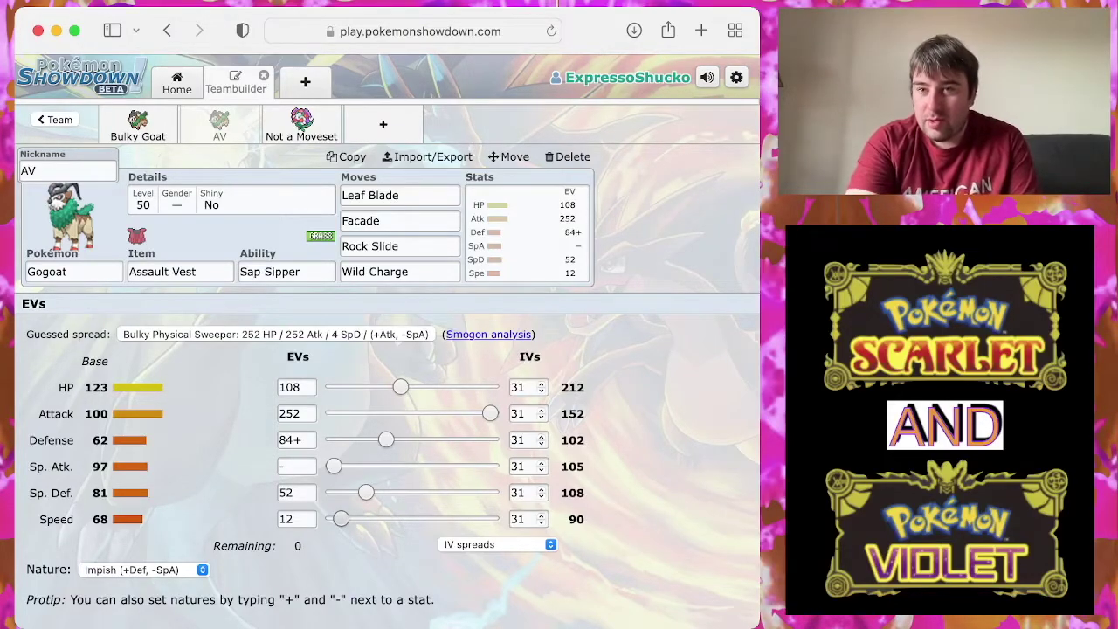
pyautogui.moveTo(401, 387); pyautogui.dragTo(386, 387)
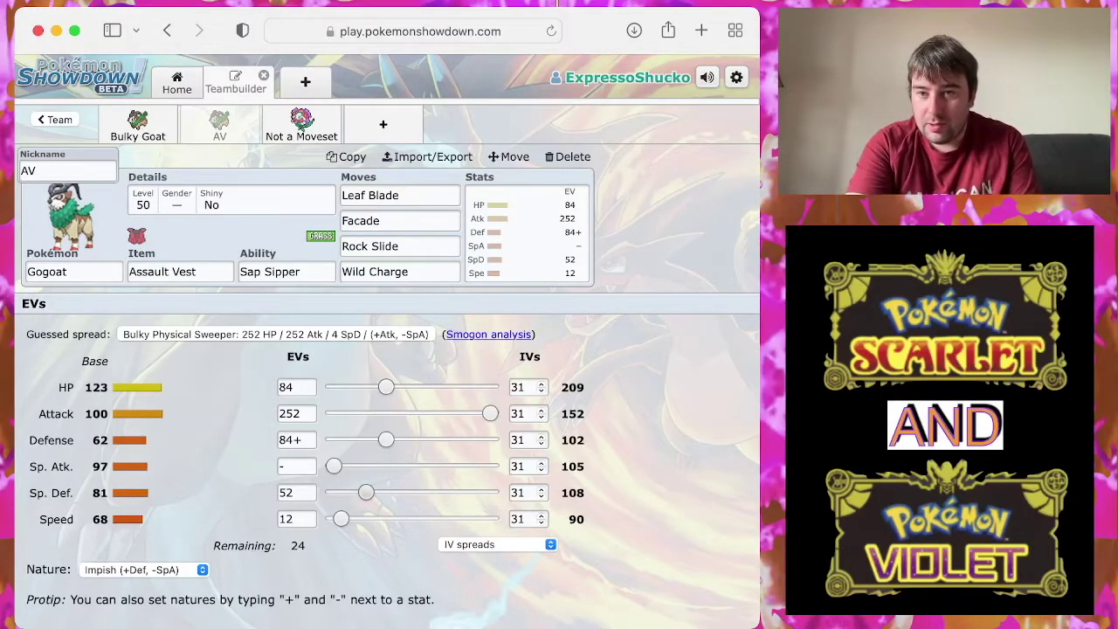
pyautogui.moveTo(366, 493); pyautogui.dragTo(377, 493)
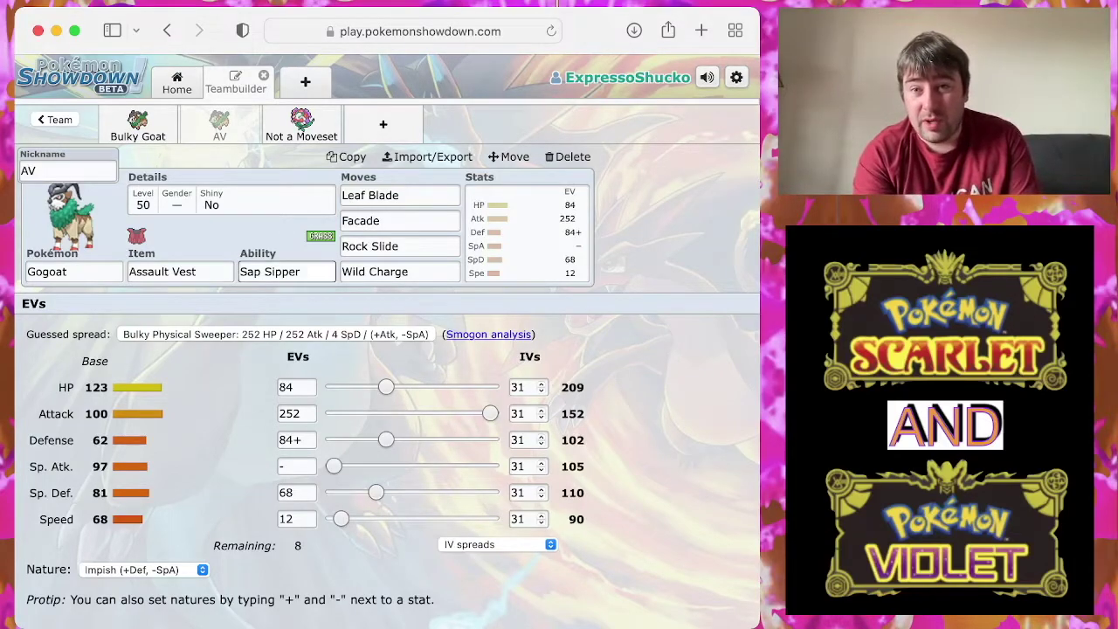
# Step: Change the AV Gogoat's ability to Grass Pelt
pyautogui.click(282, 272)
pyautogui.press('Down')
pyautogui.press('Return')
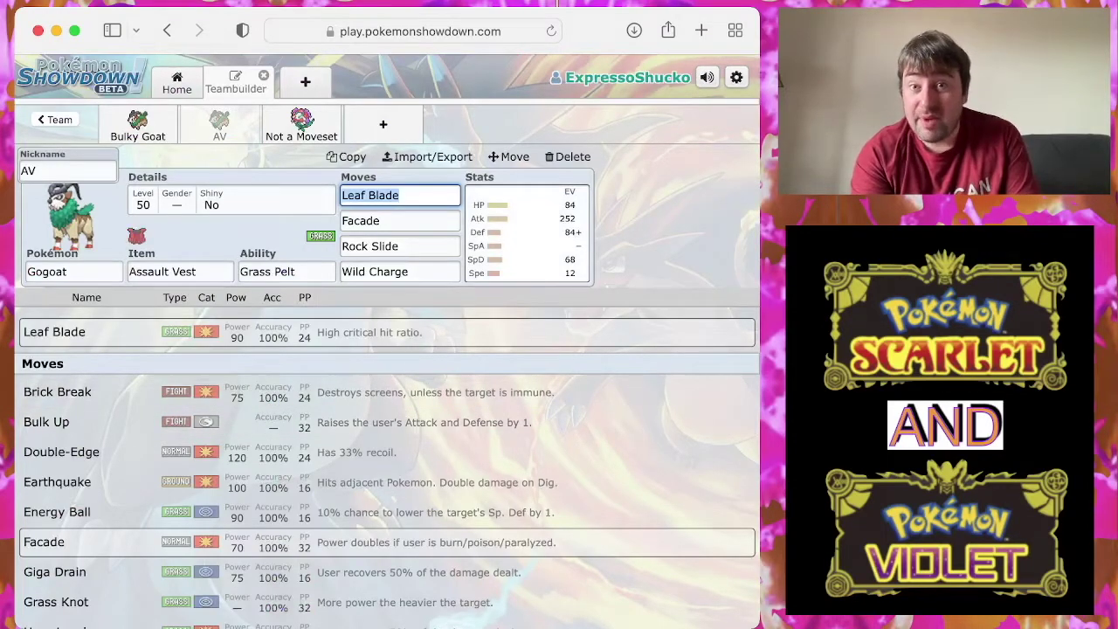
# Step: Review the AV set's EV spread and the descriptions of Wild Charge, Rock Slide, Facade and Leaf Blade
pyautogui.click(527, 232)
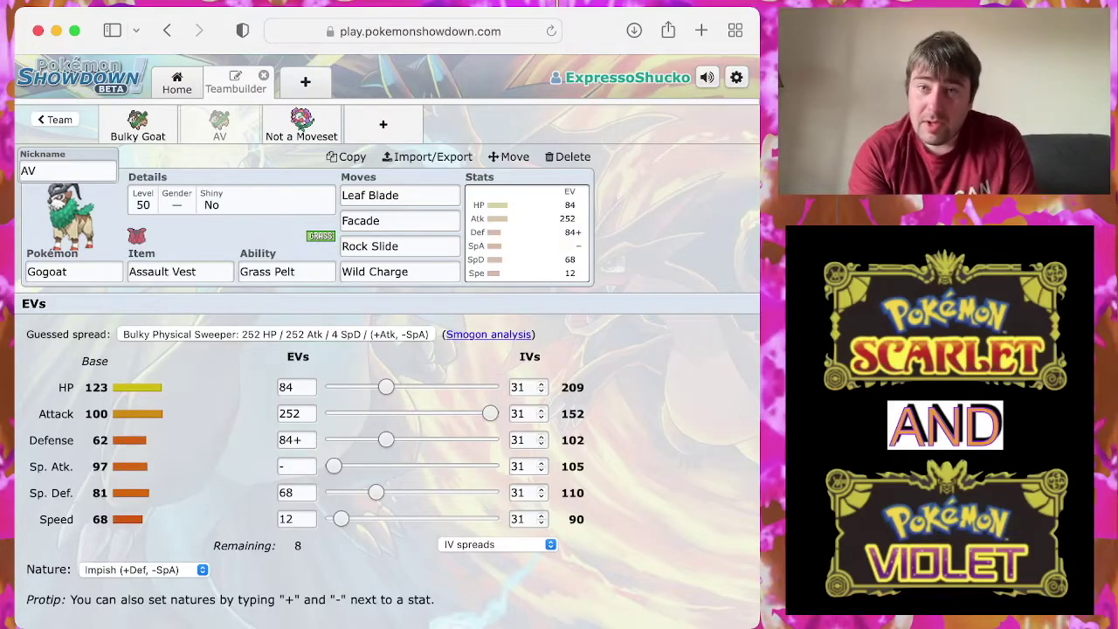
pyautogui.click(399, 272)
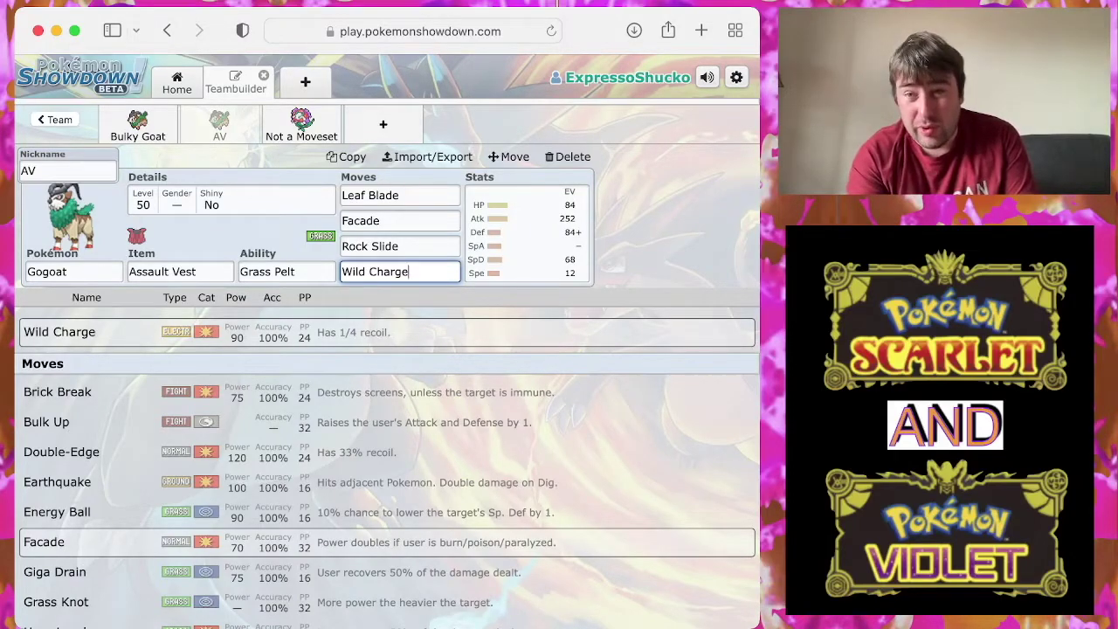
pyautogui.click(399, 246)
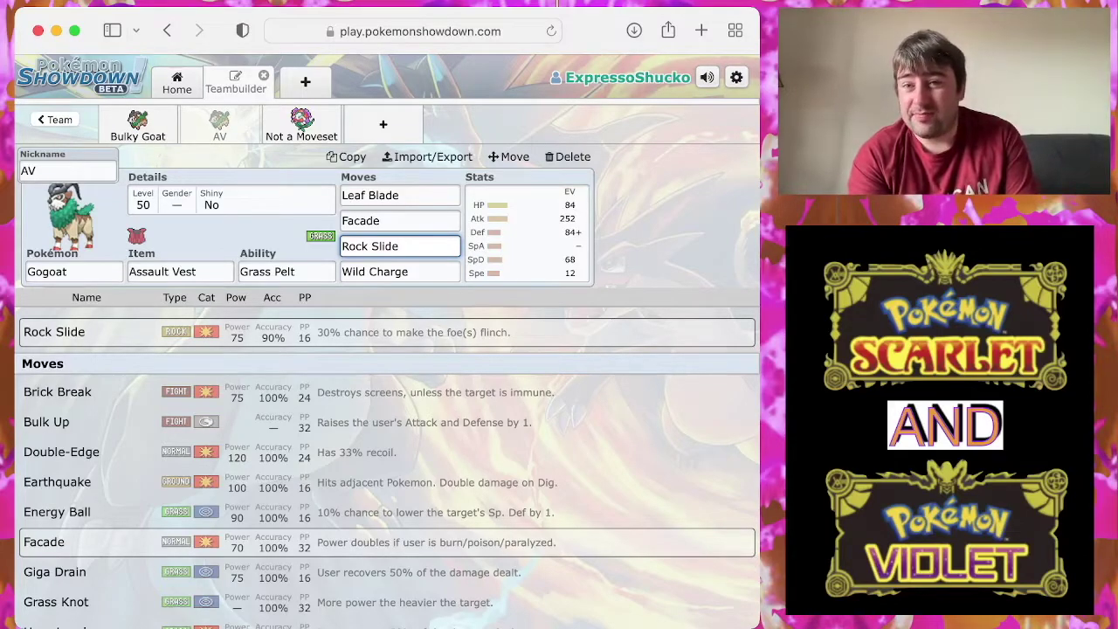
pyautogui.click(399, 221)
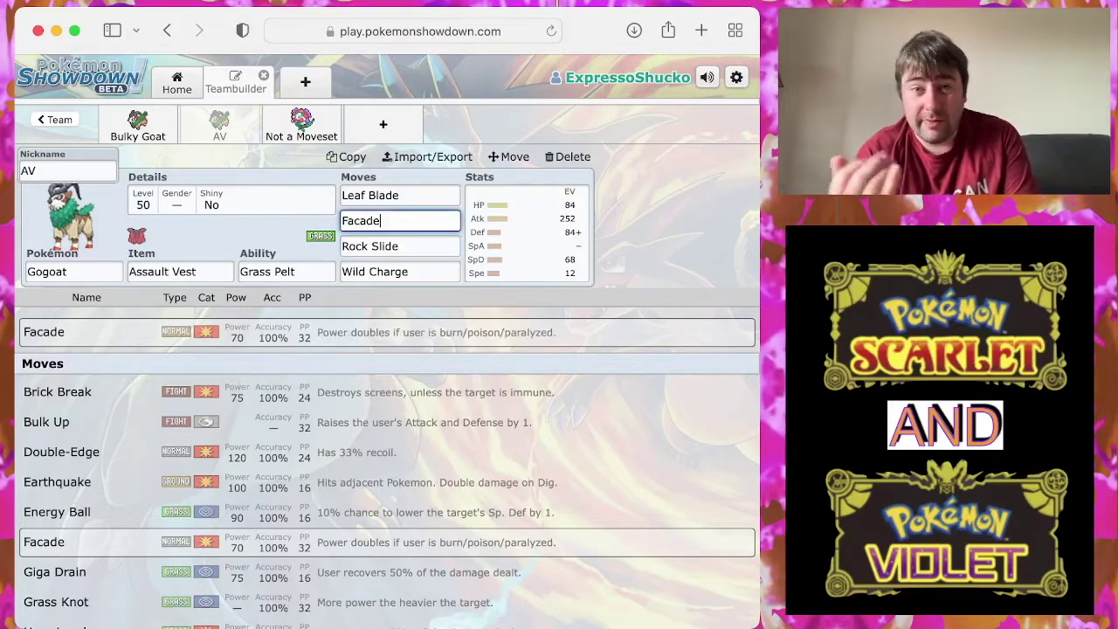
pyautogui.click(399, 195)
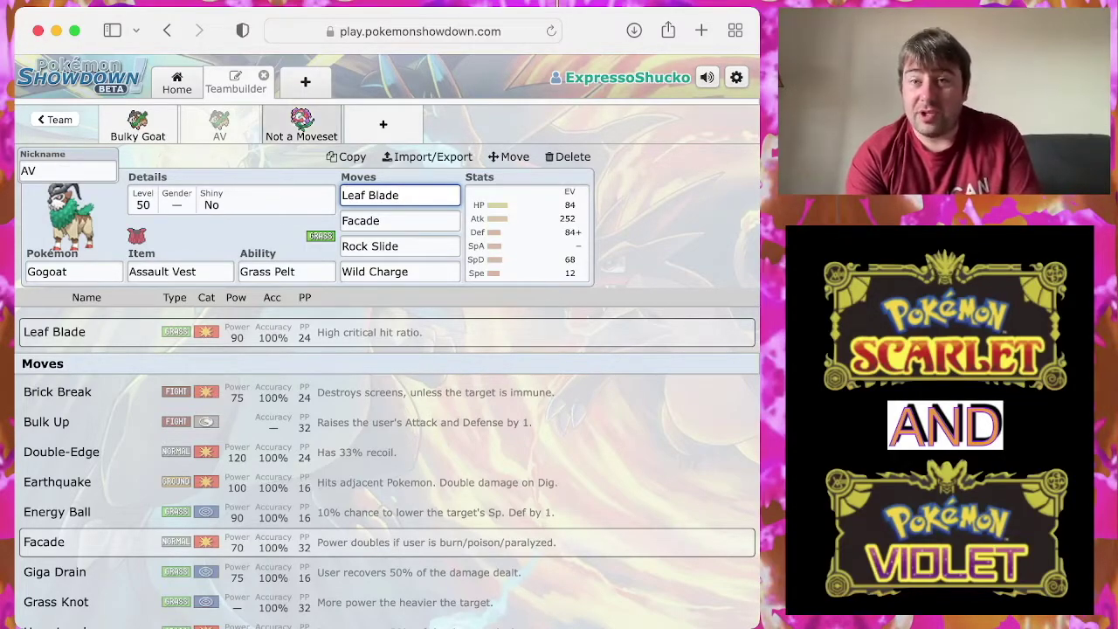
# Step: Open the Florges entry named Not a Moveset and examine its Flower Veil ability and Grassy Terrain move
pyautogui.click(301, 126)
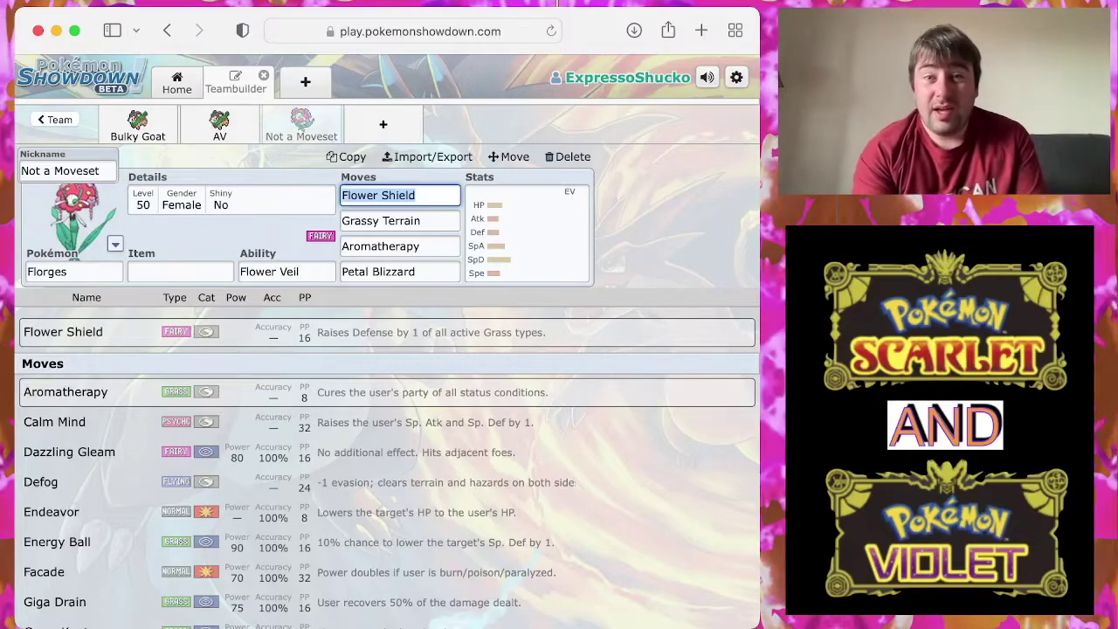
pyautogui.click(289, 272)
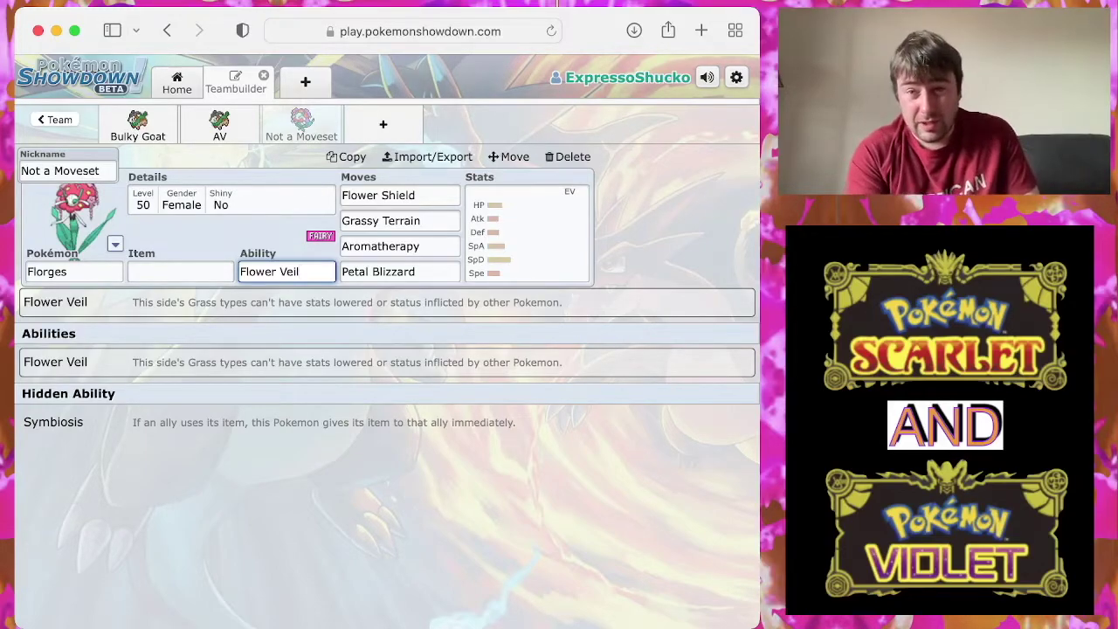
pyautogui.click(401, 220)
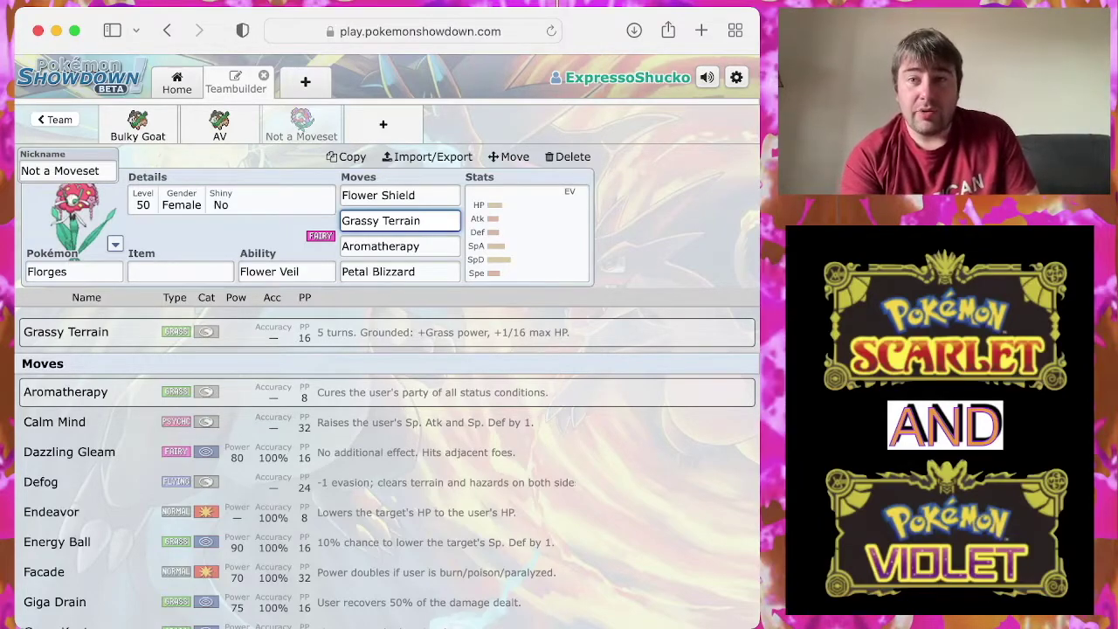
# Step: Add Jumpluff to the team as a new Pokémon and display its base stats
pyautogui.click(382, 124)
pyautogui.write('jump')
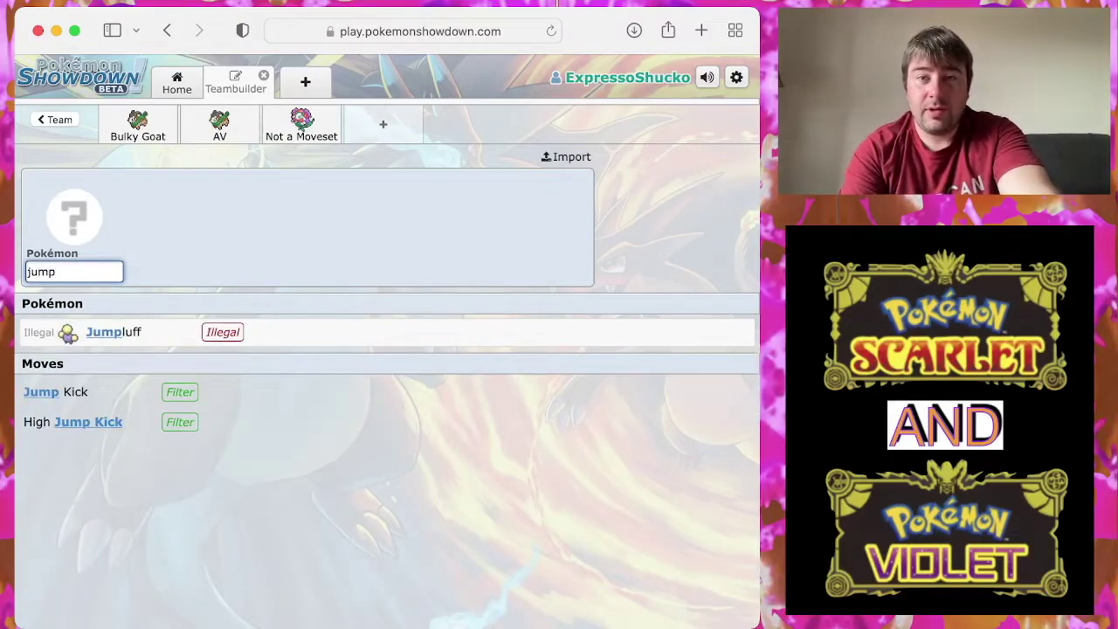
pyautogui.press('Return')
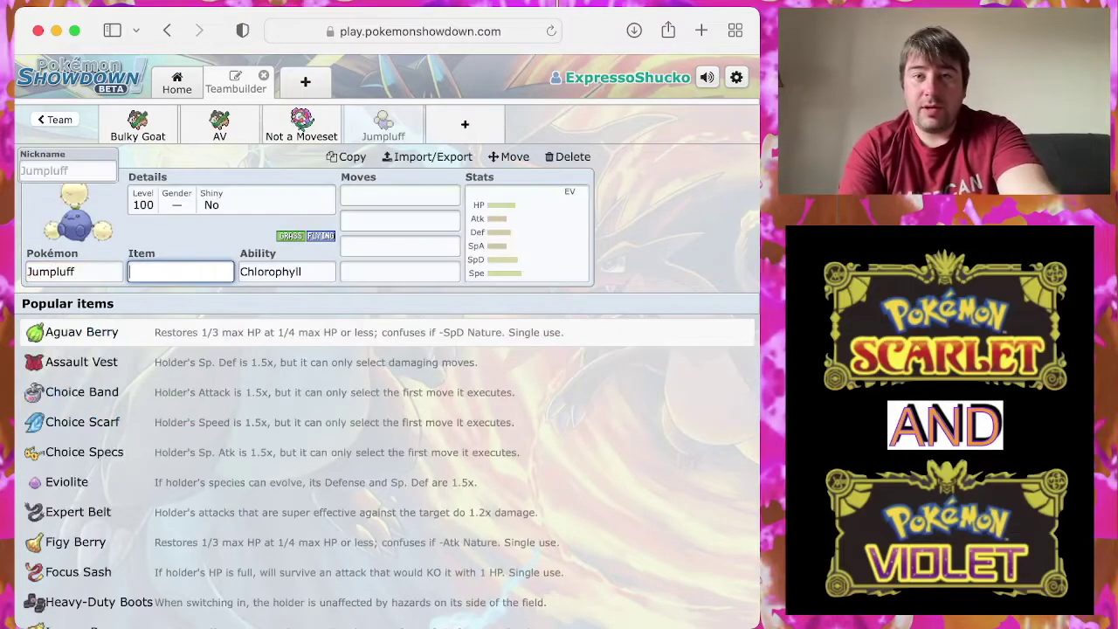
pyautogui.click(527, 232)
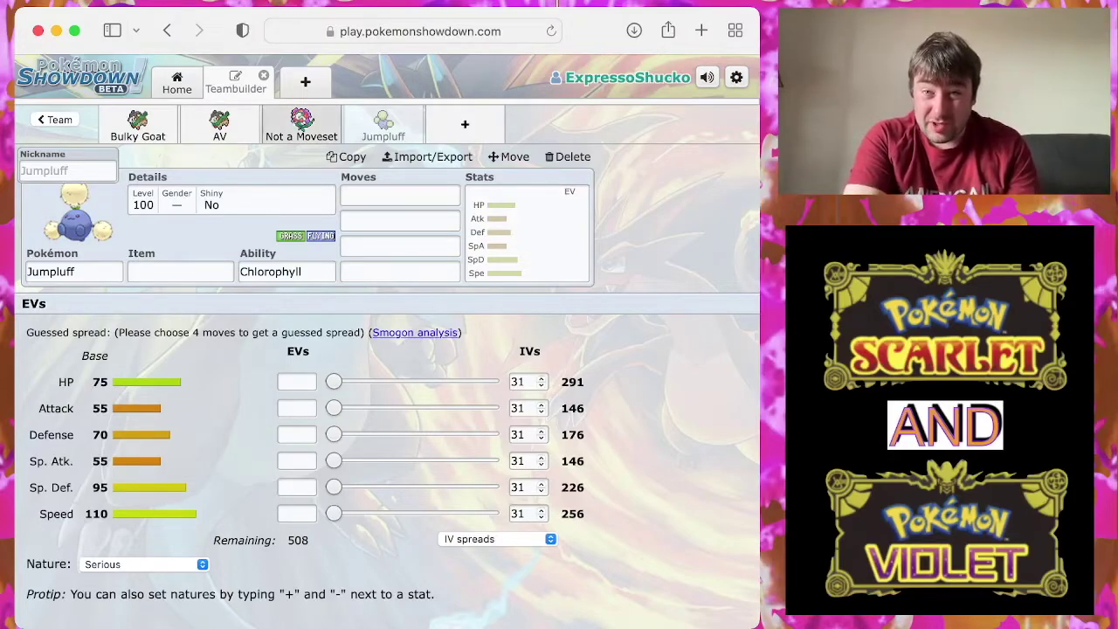
# Step: Examine Florges's Petal Blizzard and Flower Shield moves, and return to the Bulky Goat set
pyautogui.click(301, 124)
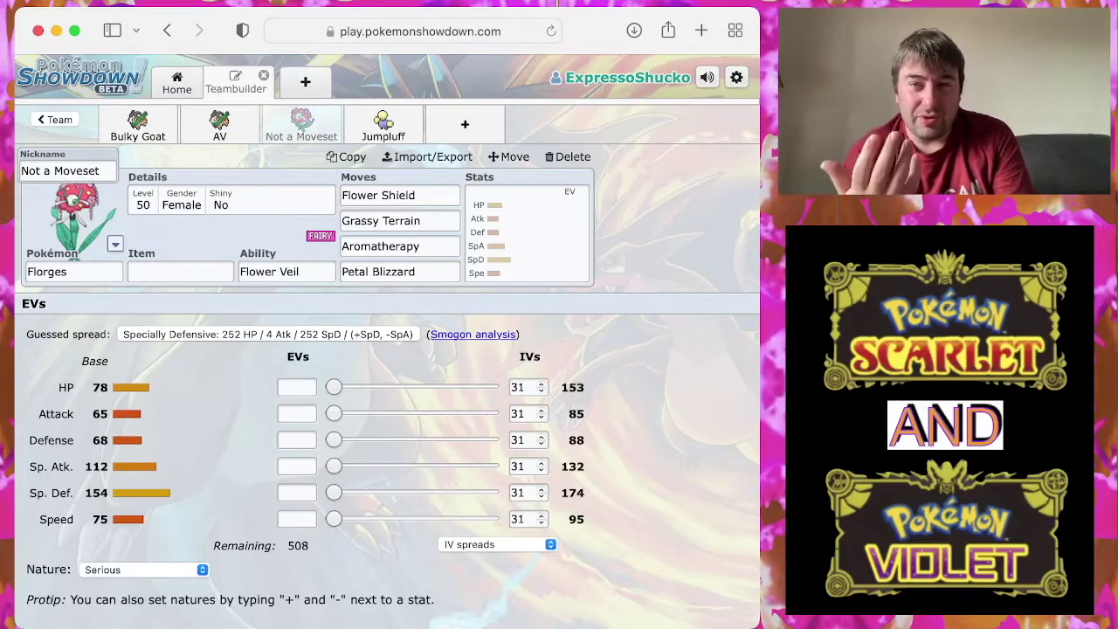
pyautogui.click(399, 272)
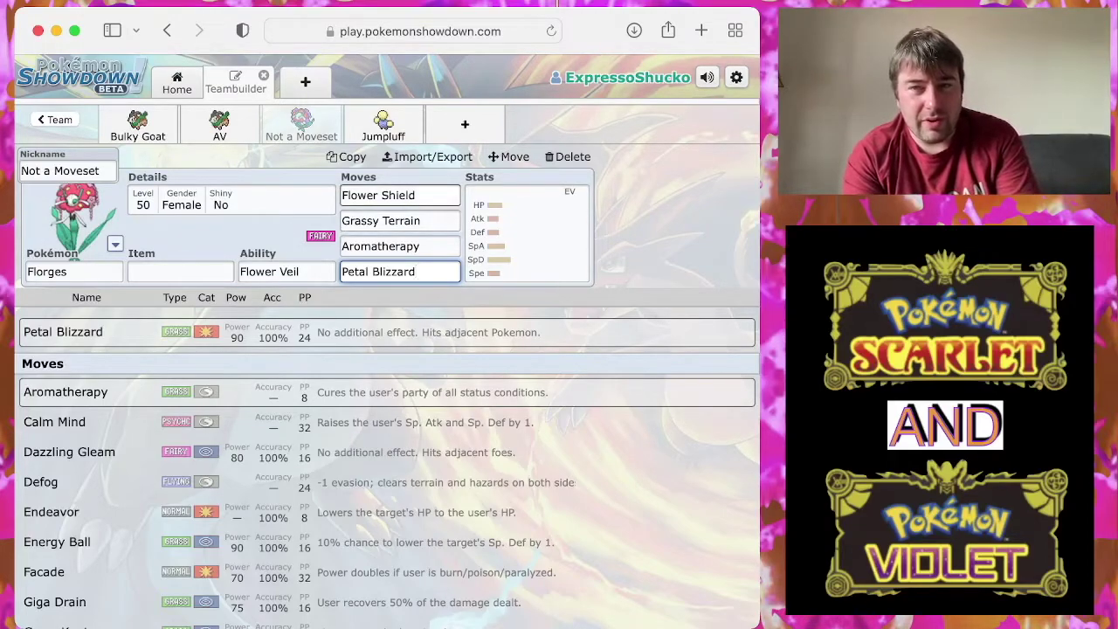
pyautogui.click(400, 194)
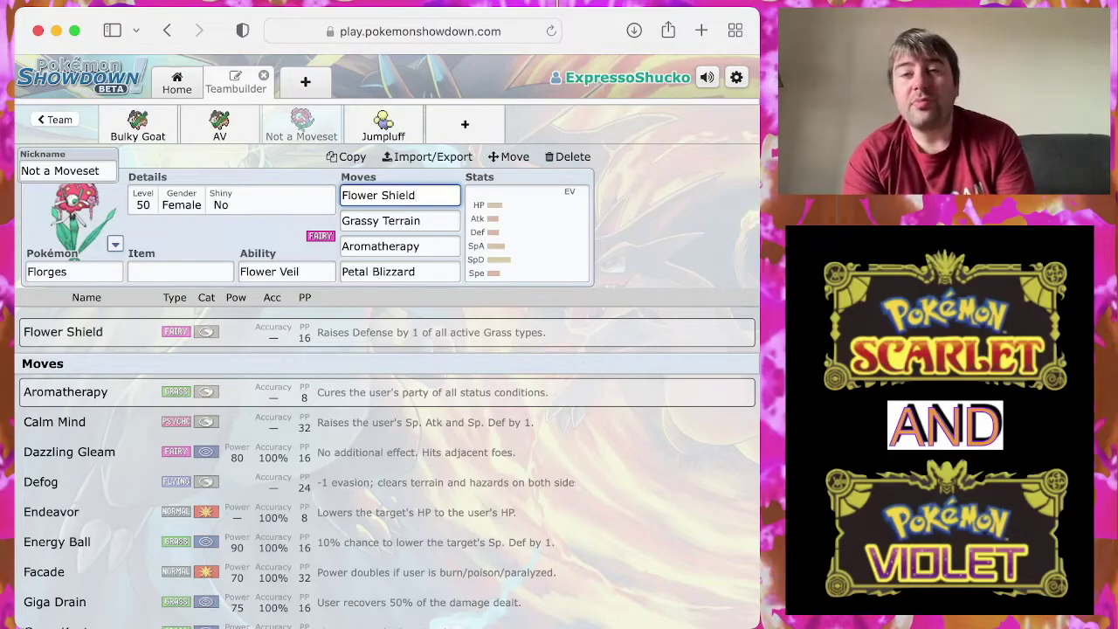
pyautogui.click(219, 124)
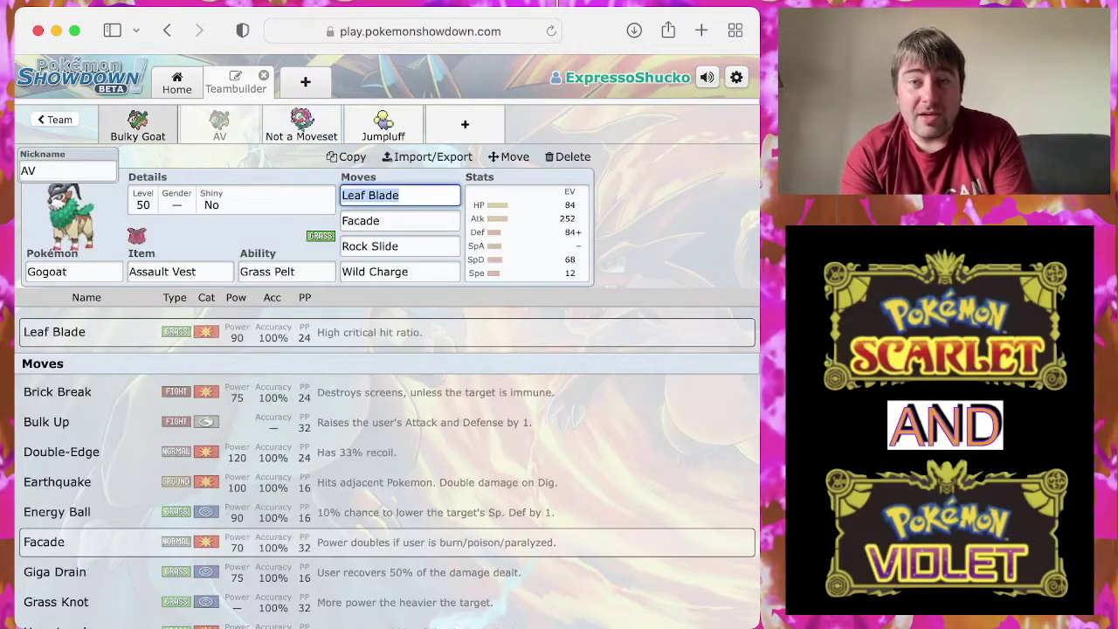
pyautogui.click(138, 124)
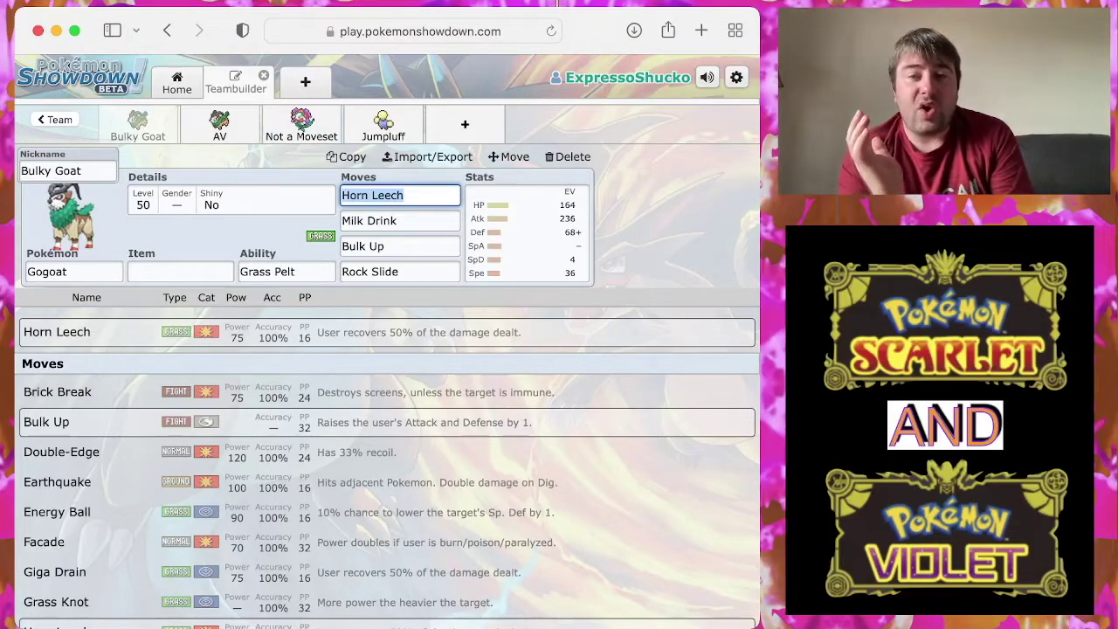